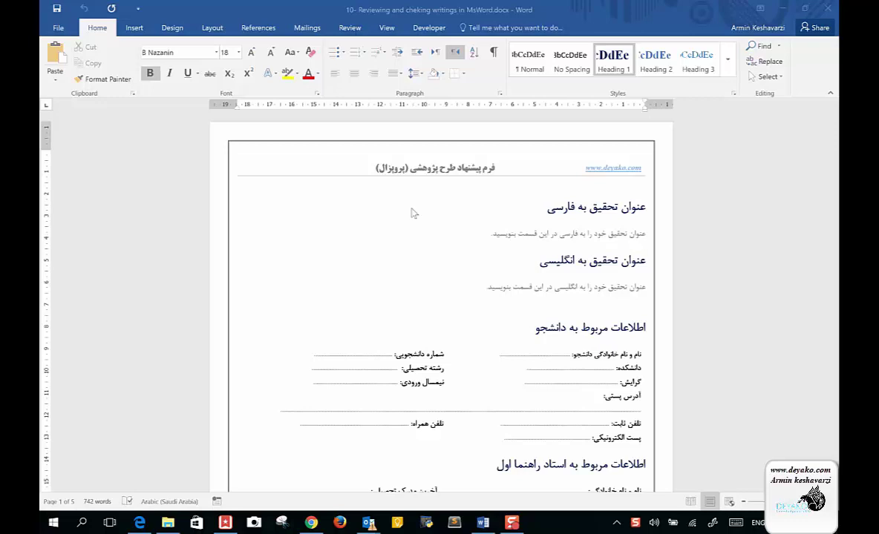
Step: Scroll through the Persian proposal form to review its pages
scroll(445, 249, down, 5)
scroll(445, 246, down, 4)
scroll(445, 246, down, 2)
scroll(445, 246, down, 1)
scroll(445, 246, down, 3)
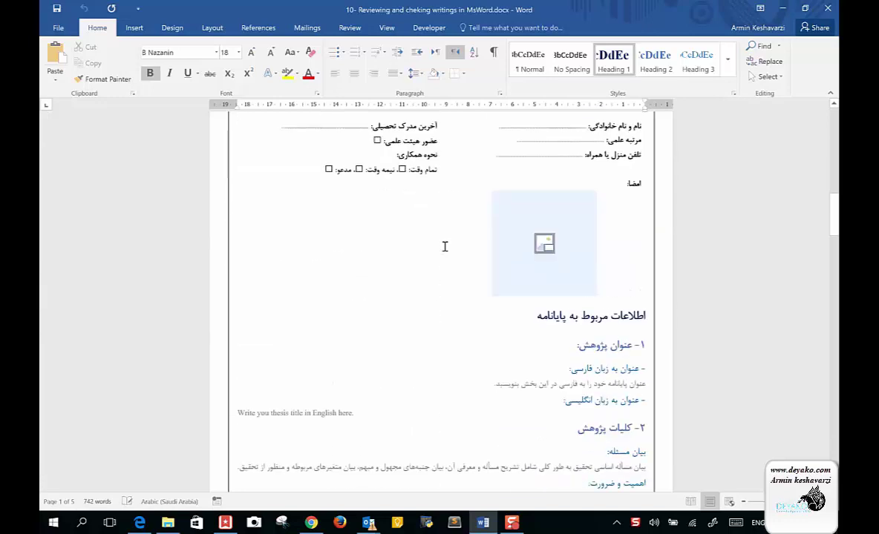
scroll(444, 246, up, 4)
scroll(445, 250, up, 3)
scroll(445, 249, up, 3)
scroll(445, 246, up, 3)
scroll(444, 246, up, 3)
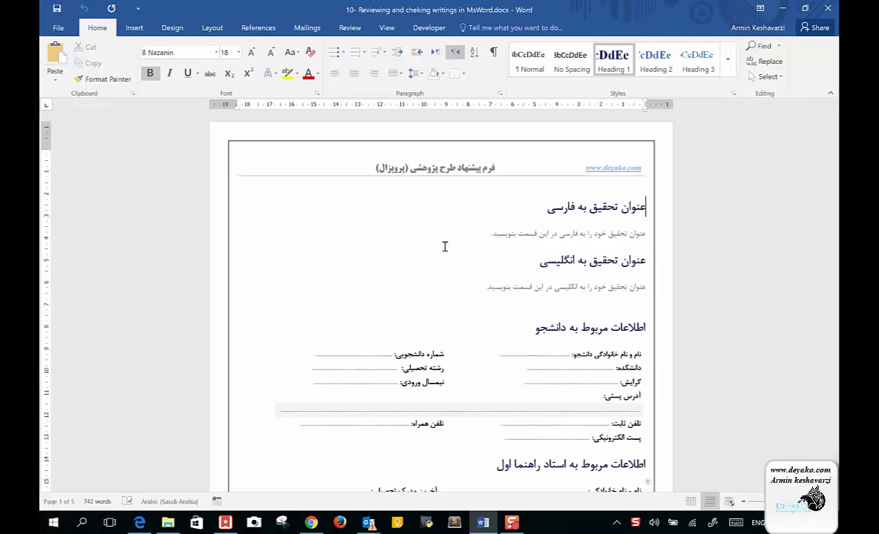
scroll(444, 247, down, 1)
scroll(445, 247, down, 3)
scroll(445, 247, down, 3)
scroll(445, 247, down, 1)
scroll(445, 246, down, 2)
scroll(444, 246, down, 1)
scroll(445, 246, down, 3)
scroll(444, 246, down, 2)
scroll(445, 246, down, 1)
scroll(445, 247, down, 3)
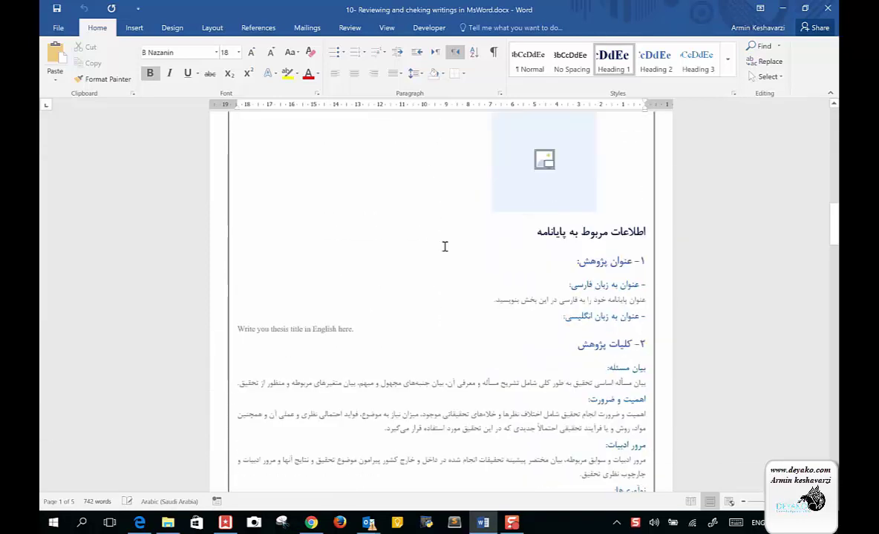
scroll(445, 247, up, 4)
scroll(445, 247, up, 8)
scroll(445, 246, up, 8)
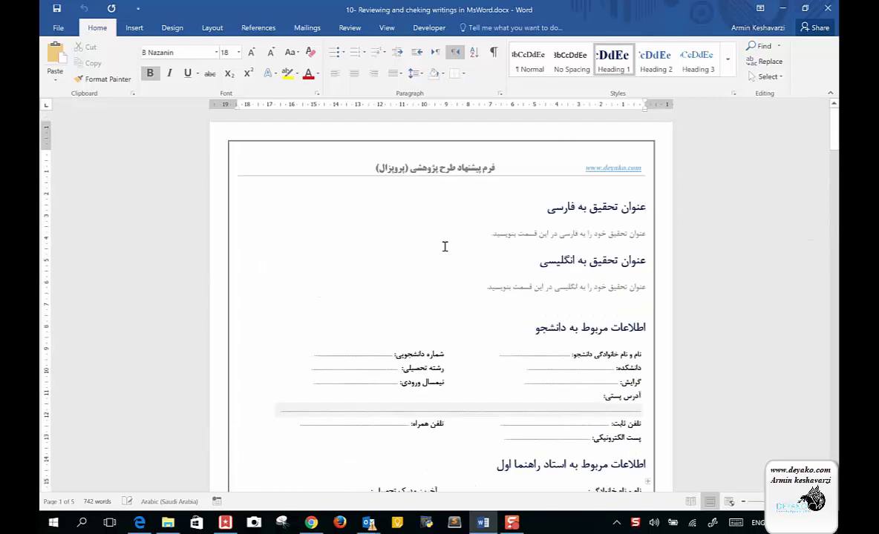
Step: Place the caret in the English and Persian title headings and bring up the Review tools
click(444, 250)
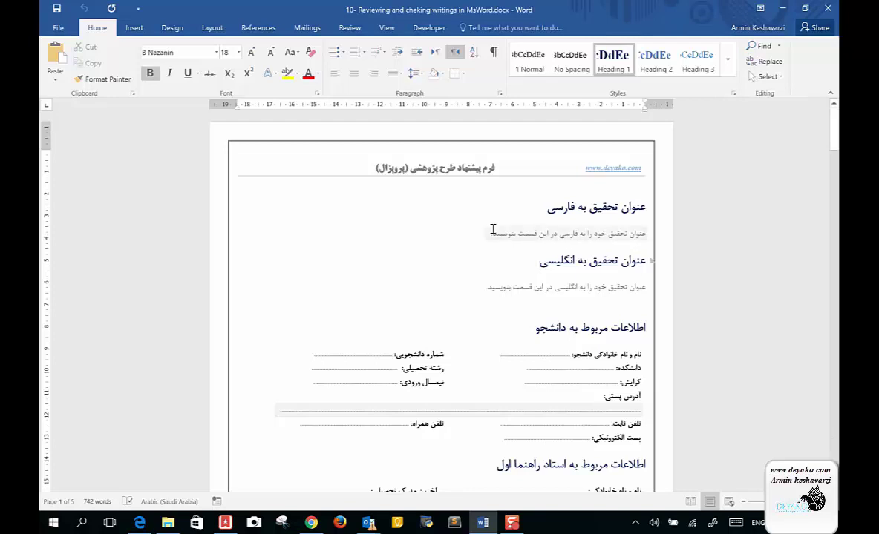
click(539, 213)
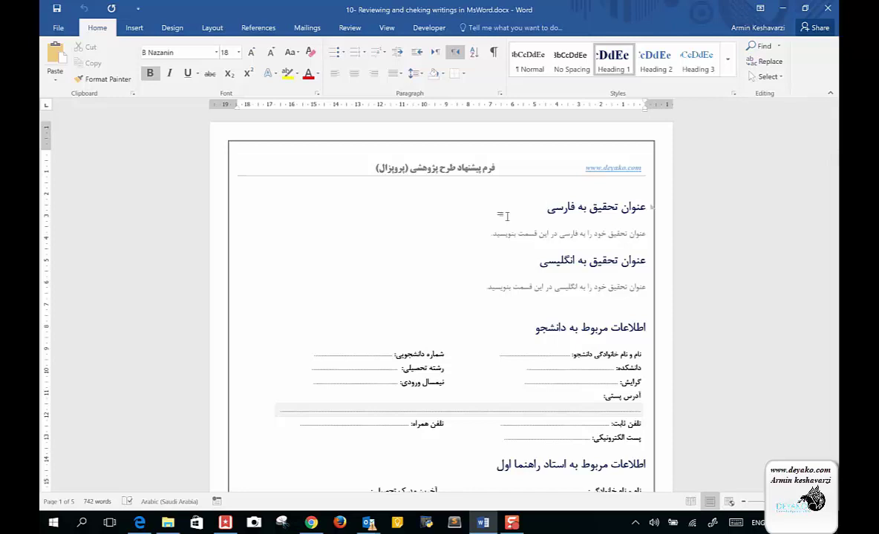
click(351, 28)
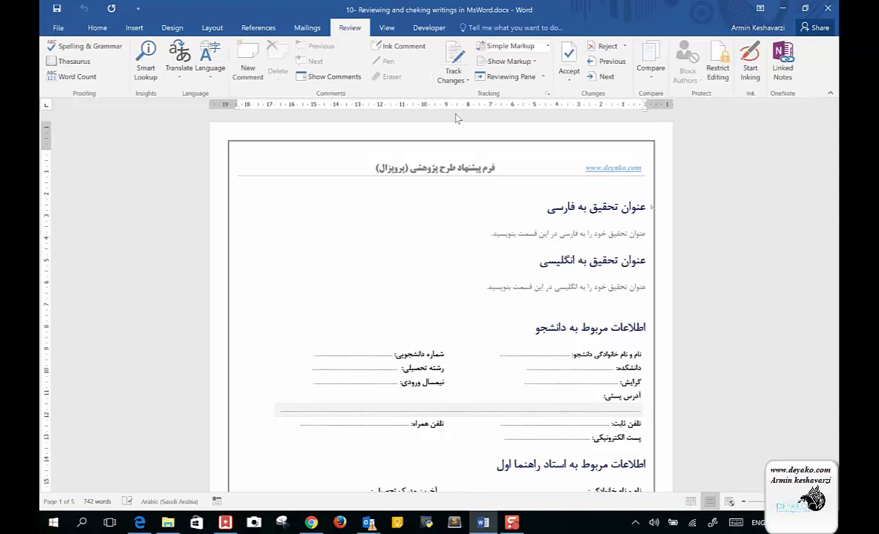
Step: Switch on Track Changes, then select راهنما اول in the advisor heading
click(459, 49)
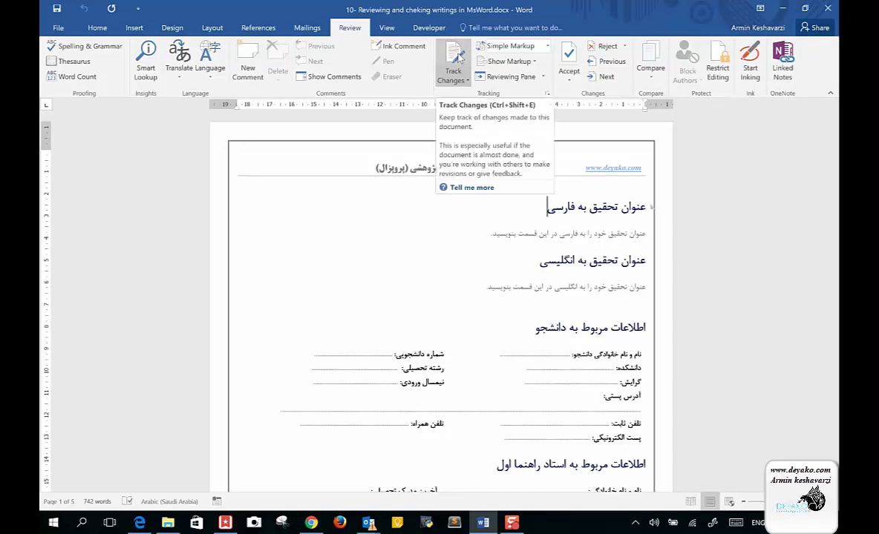
click(455, 74)
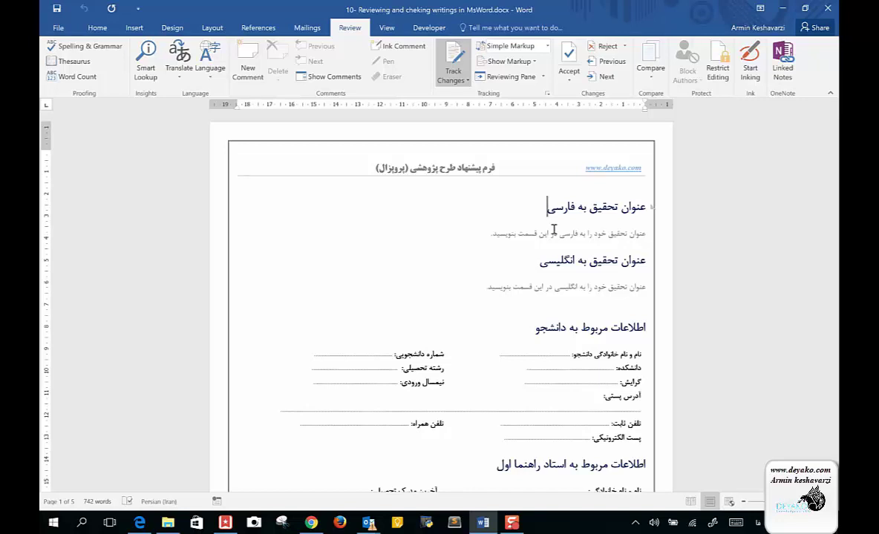
scroll(475, 286, down, 2)
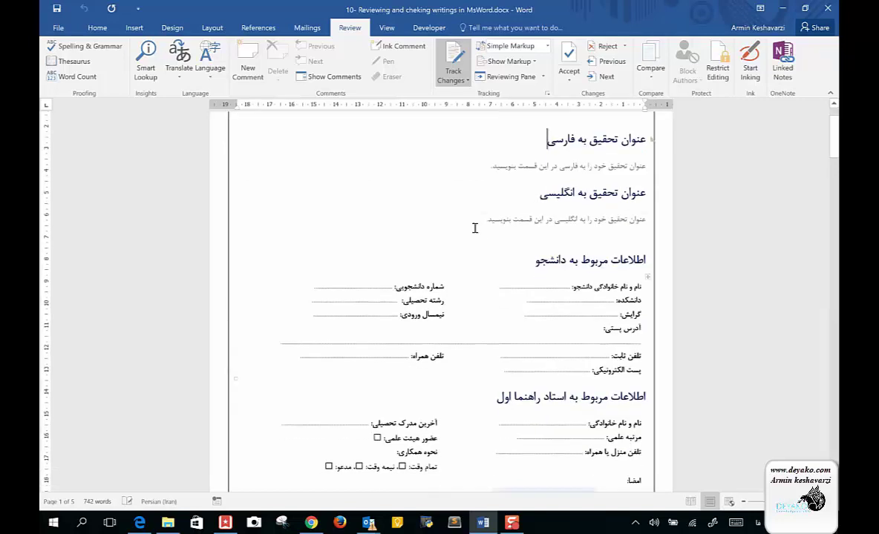
scroll(449, 258, down, 3)
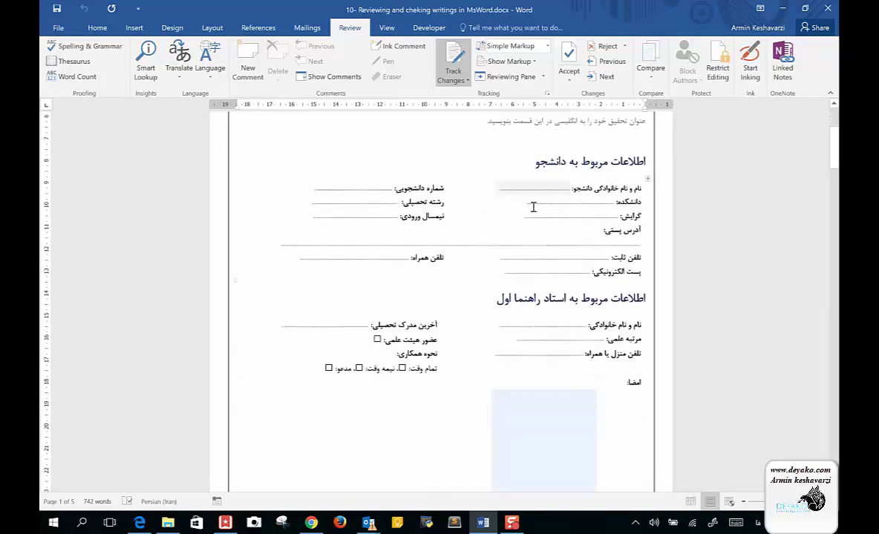
scroll(484, 299, down, 1)
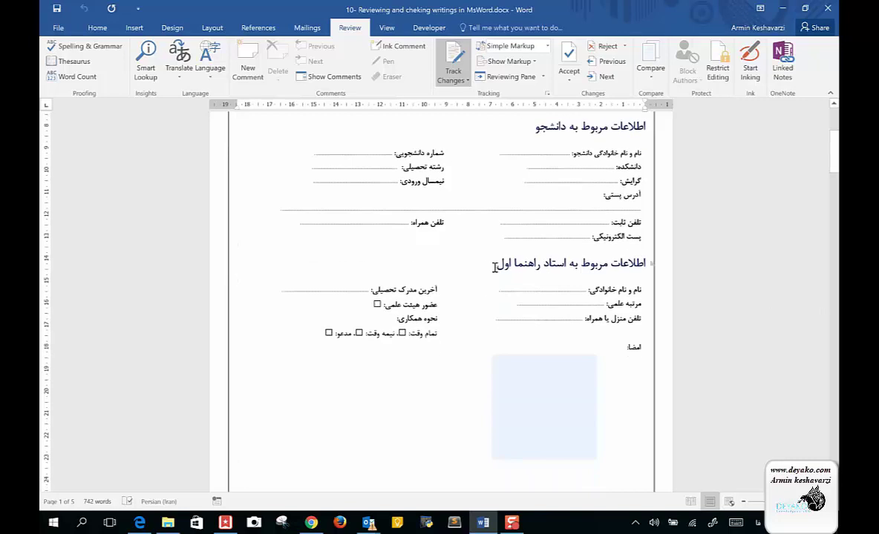
drag(496, 268, 541, 260)
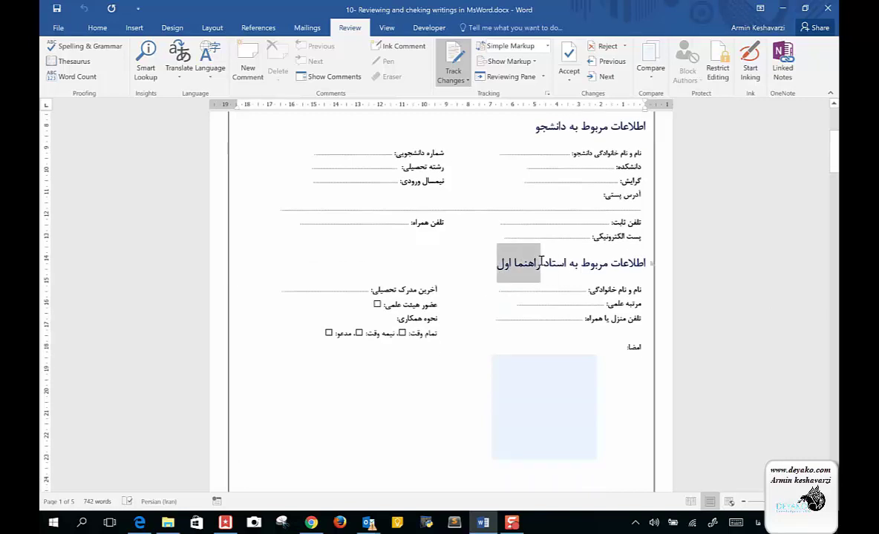
scroll(541, 260, down, 3)
scroll(541, 260, down, 5)
scroll(541, 260, down, 3)
Step: Delete راهنما دوم from the second advisor heading as a tracked deletion under All Markup
mouse_move(496, 299)
mouse_down()
mouse_move(556, 290)
mouse_move(546, 295)
mouse_up()
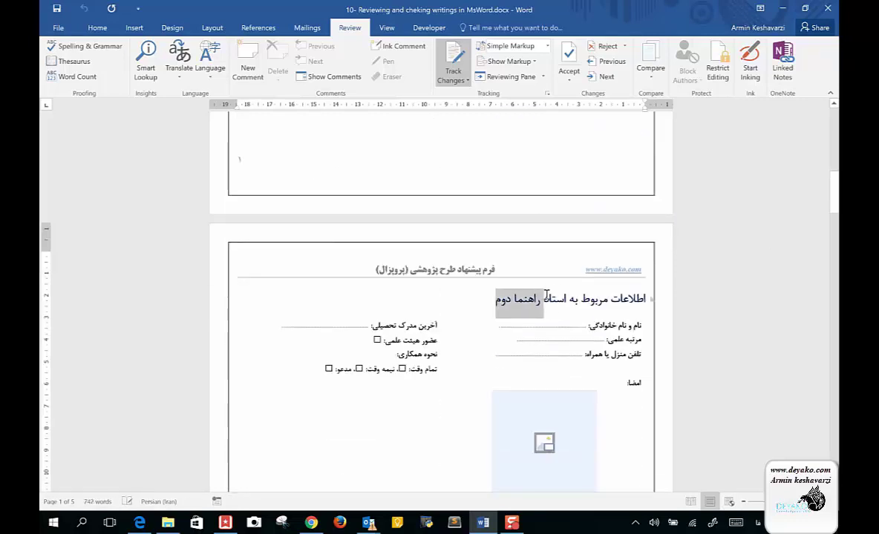
key(Delete)
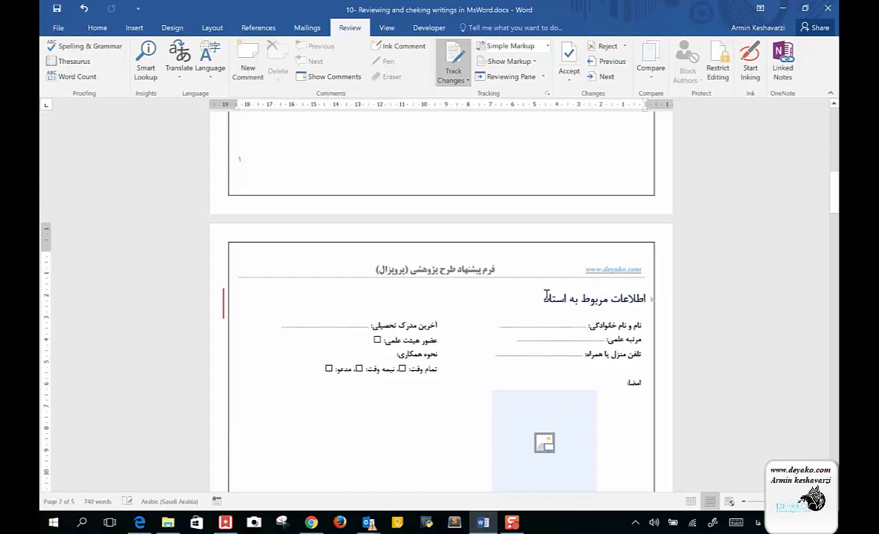
key(ctrl+z)
click(454, 81)
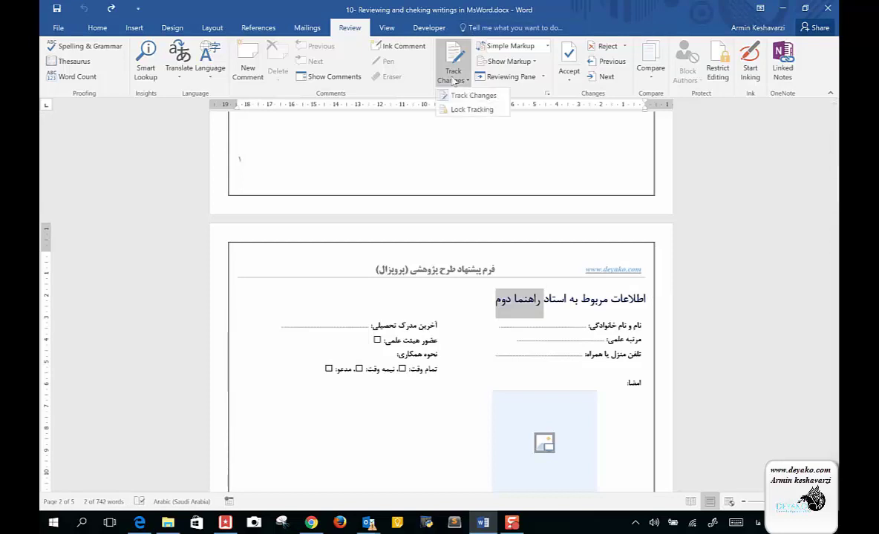
click(546, 46)
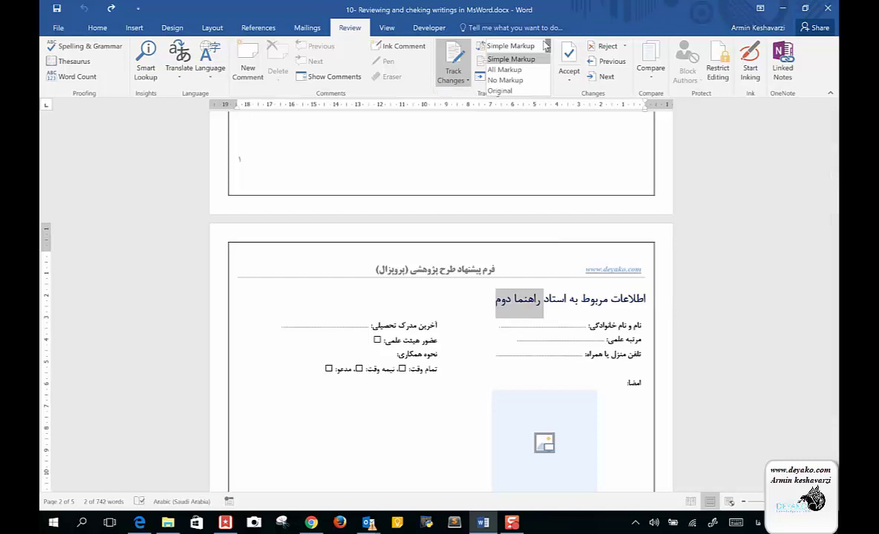
click(505, 69)
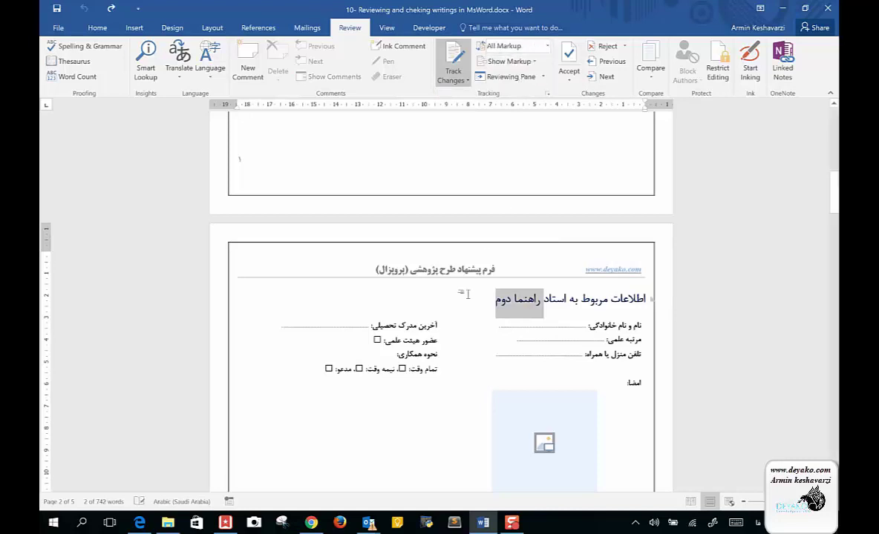
key(Delete)
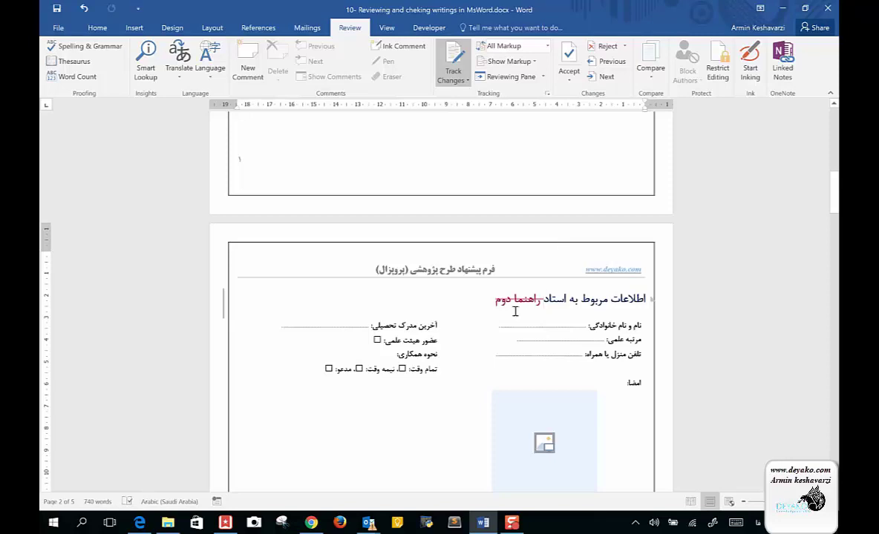
Step: Type مشاور in place of the deleted words, comparing Simple Markup and All Markup
click(547, 46)
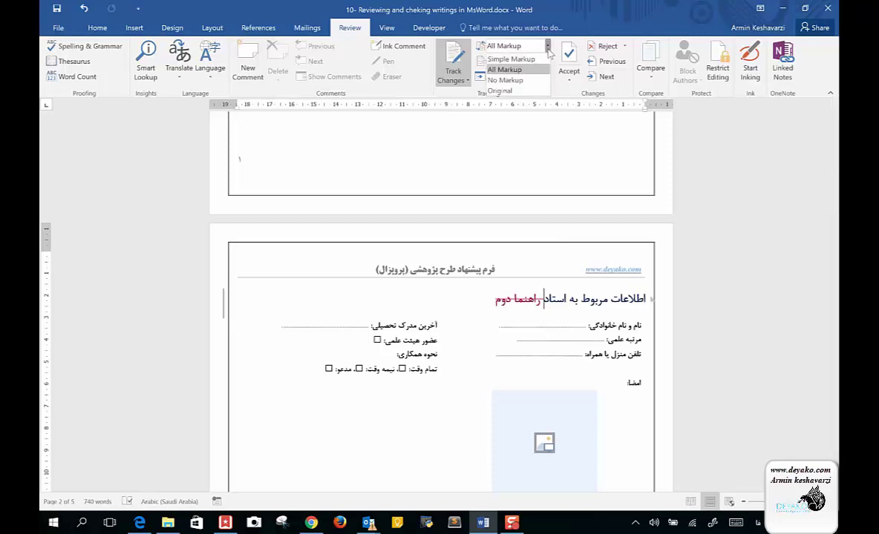
click(533, 59)
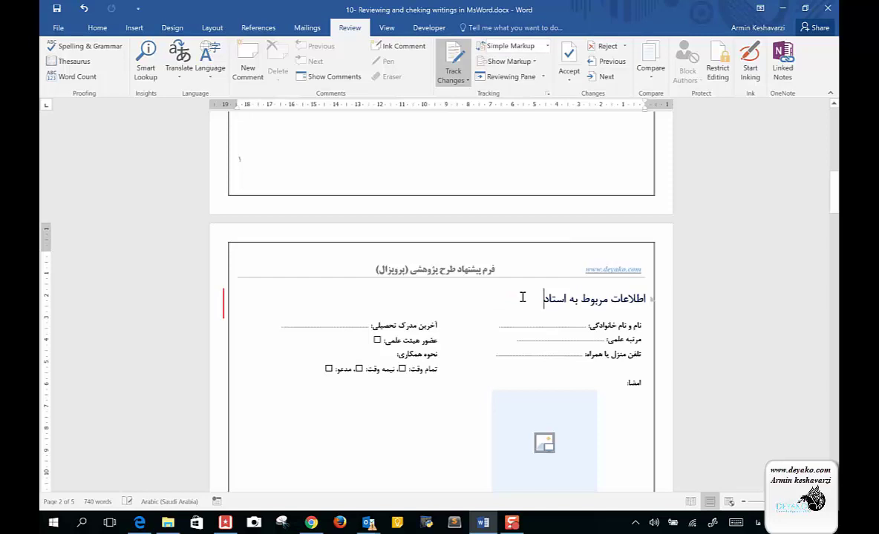
click(547, 46)
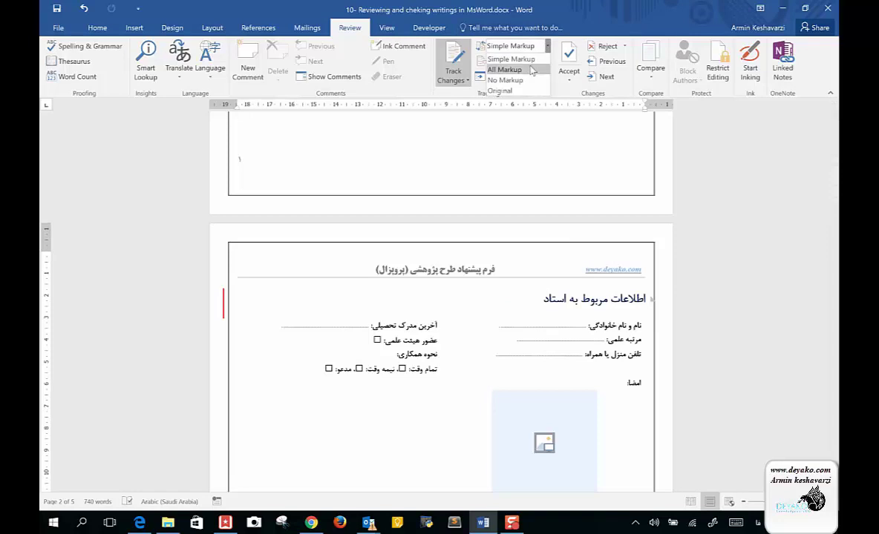
click(493, 61)
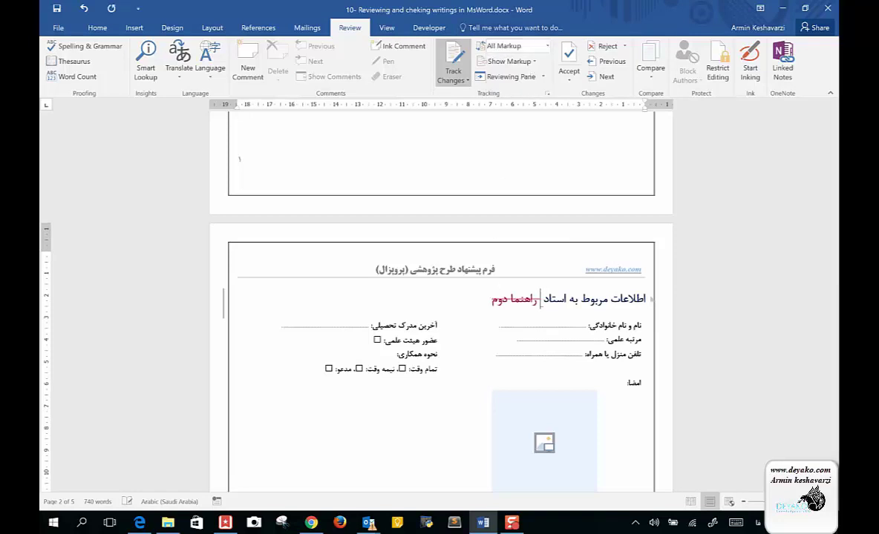
text(مشاور)
key(BackSpace)
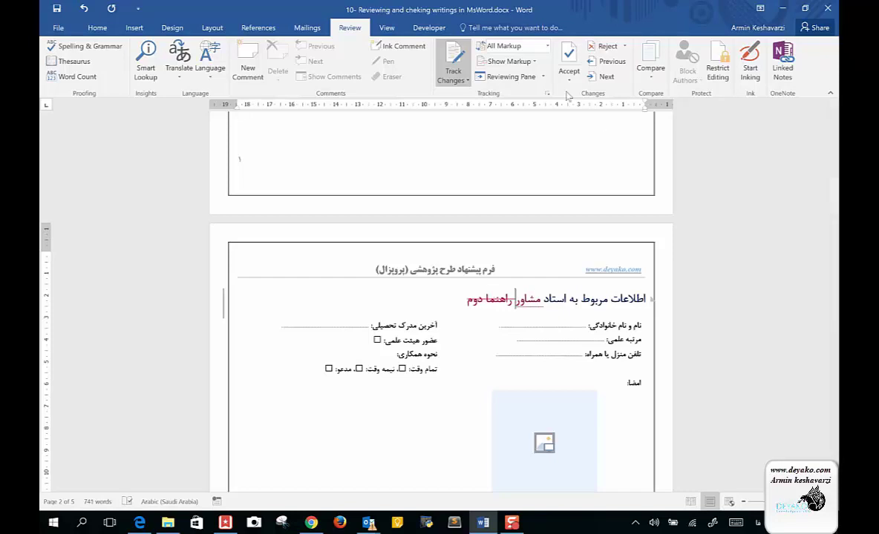
Step: Toggle Display for Review to Simple Markup and back to All Markup to view the replacement
click(509, 46)
click(510, 60)
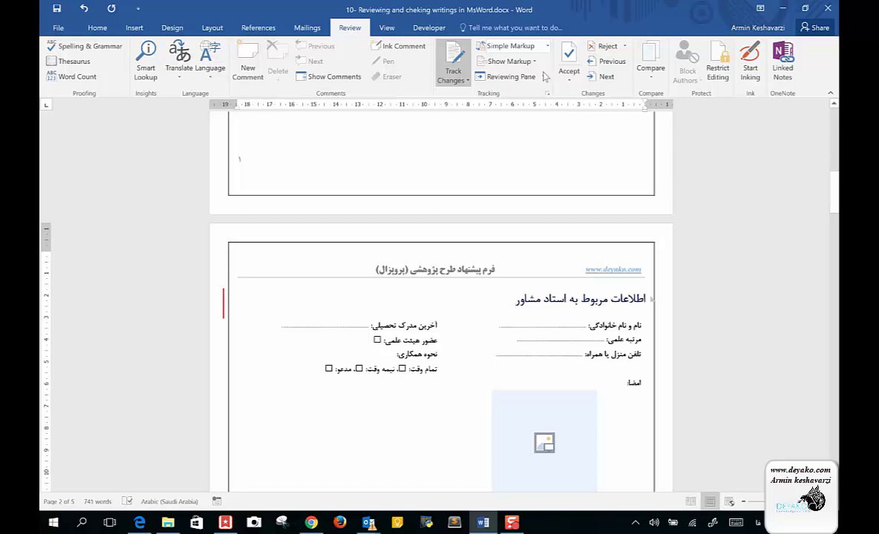
click(548, 47)
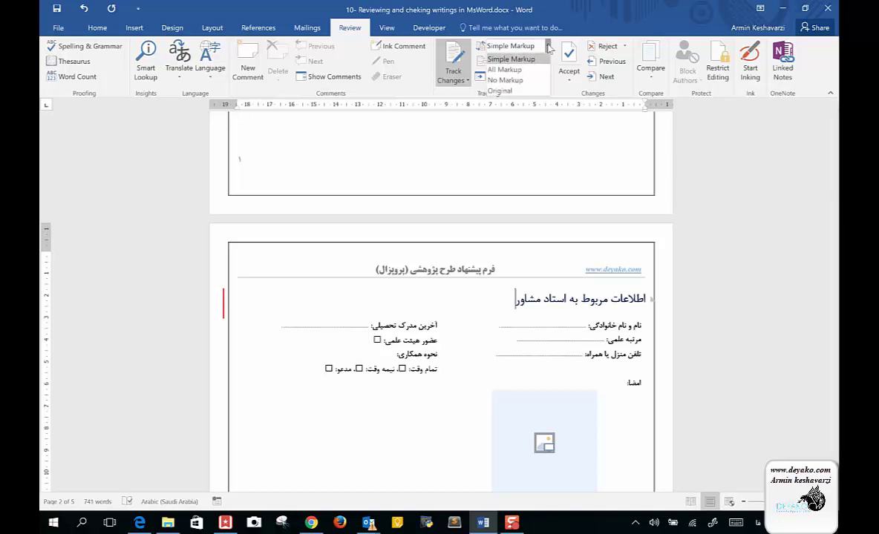
click(508, 65)
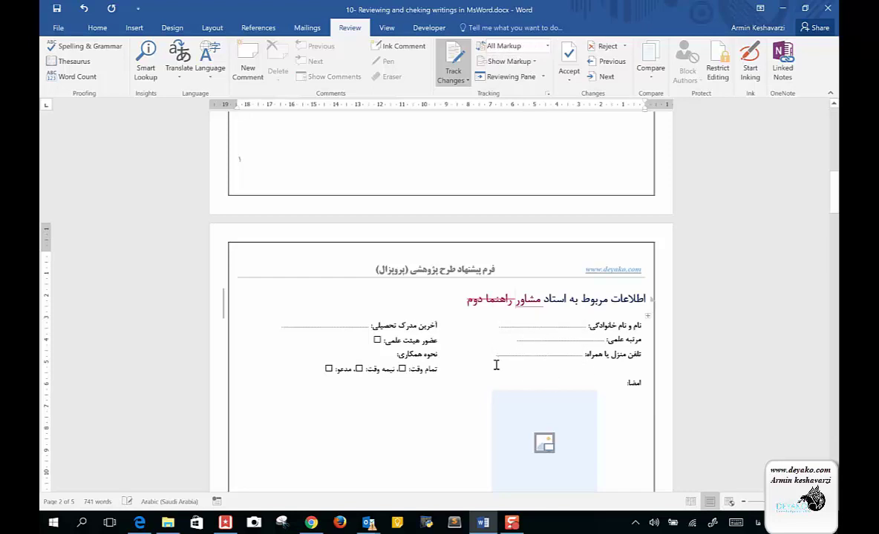
Step: Delete the empty paragraph above the student-information heading as a tracked change
click(401, 338)
scroll(400, 338, down, 5)
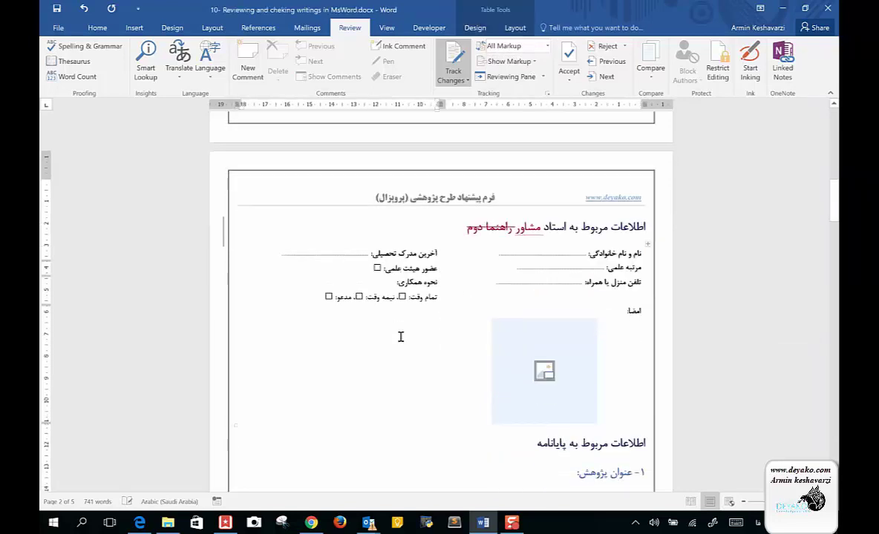
scroll(401, 337, down, 2)
scroll(401, 338, down, 3)
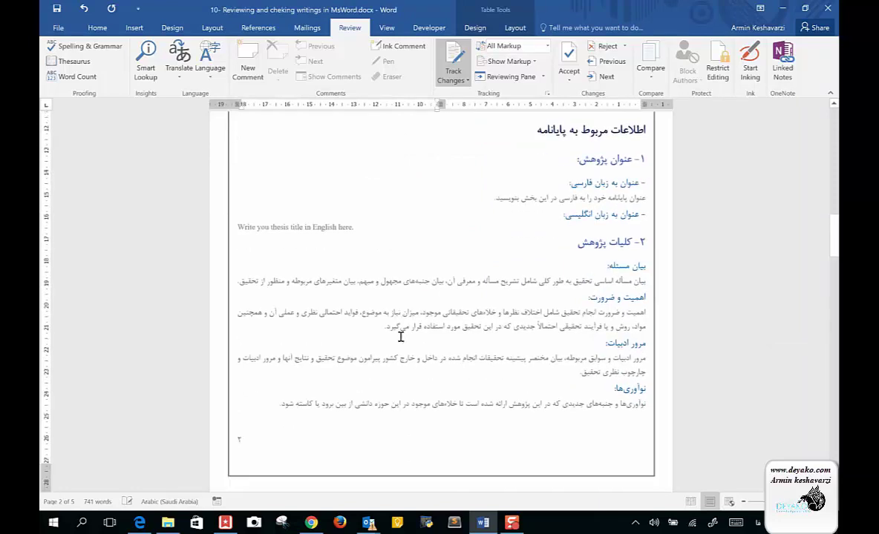
scroll(400, 337, up, 3)
scroll(400, 337, down, 1)
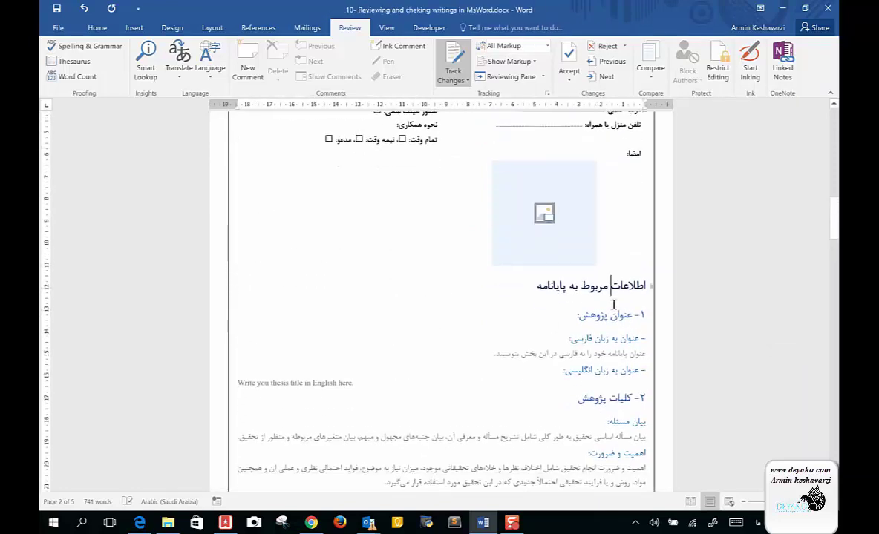
scroll(614, 306, up, 5)
scroll(614, 306, up, 5)
scroll(614, 304, up, 3)
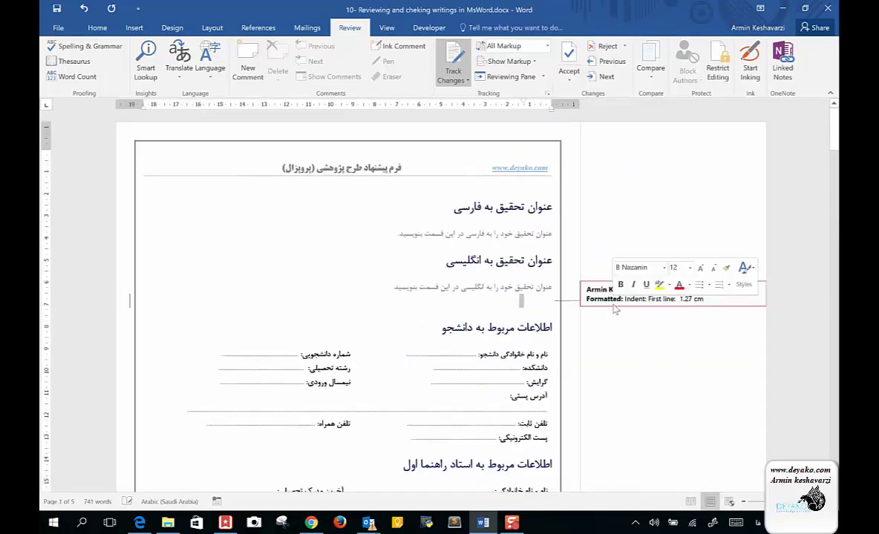
key(BackSpace)
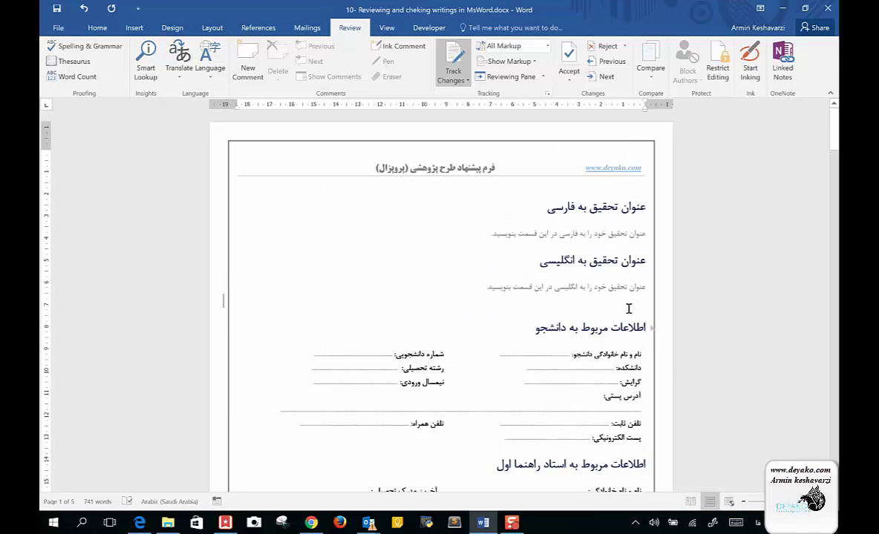
click(225, 302)
key(Delete)
Step: Toggle between Simple Markup and All Markup to check the deleted line
click(226, 302)
click(224, 302)
click(224, 294)
click(223, 288)
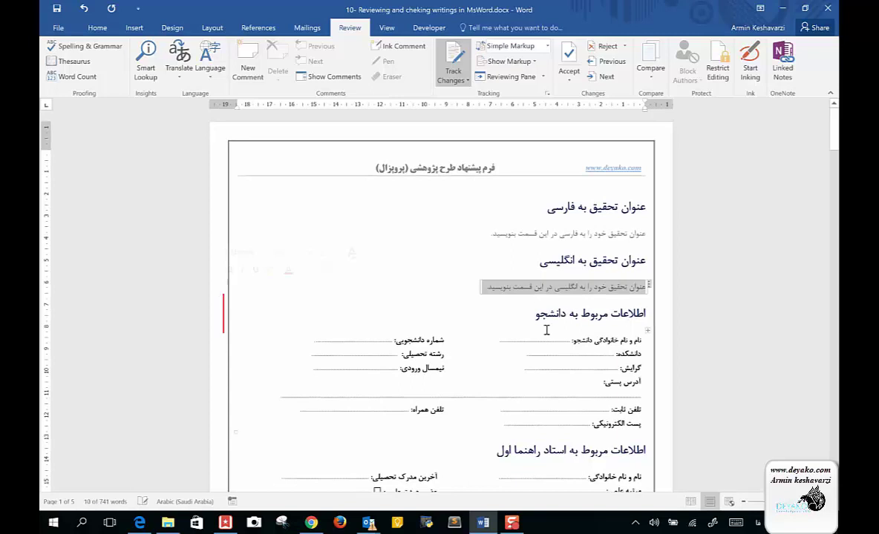
click(610, 310)
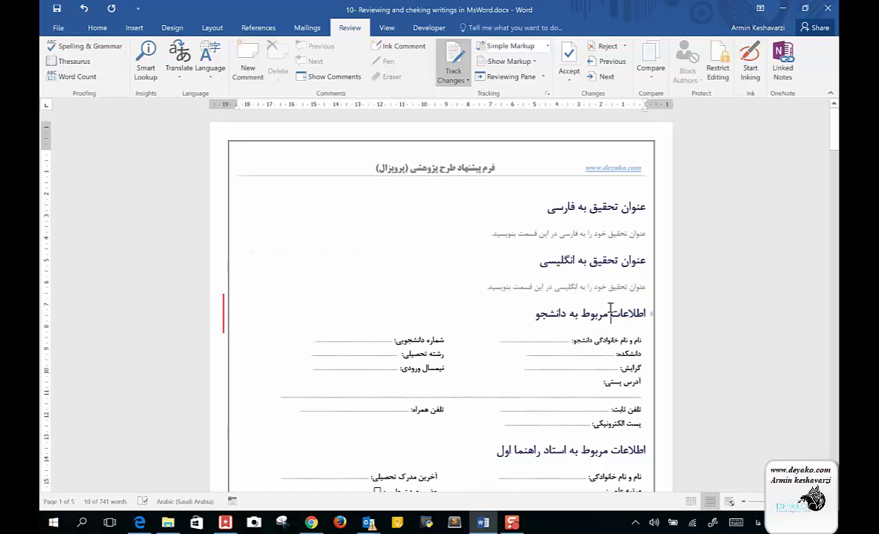
click(224, 302)
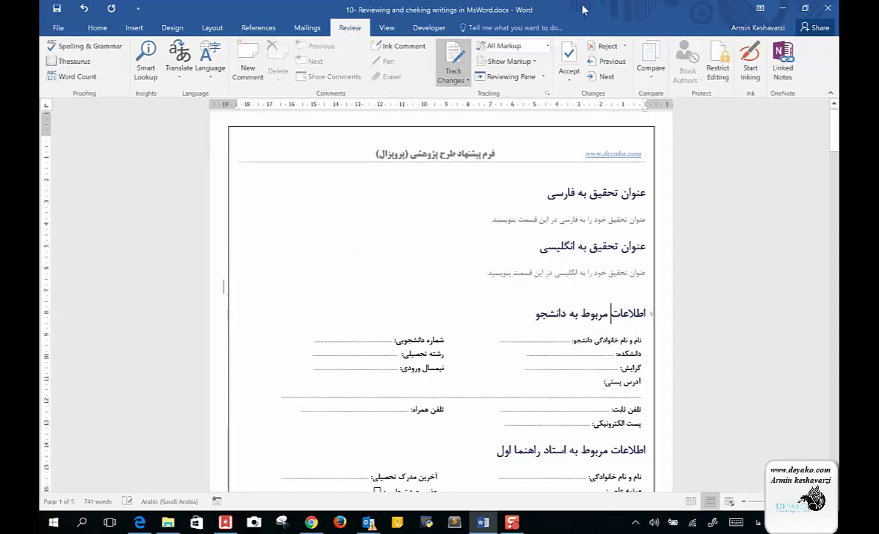
Step: Set Show Markup > Balloons to Show All Revisions Inline
click(548, 47)
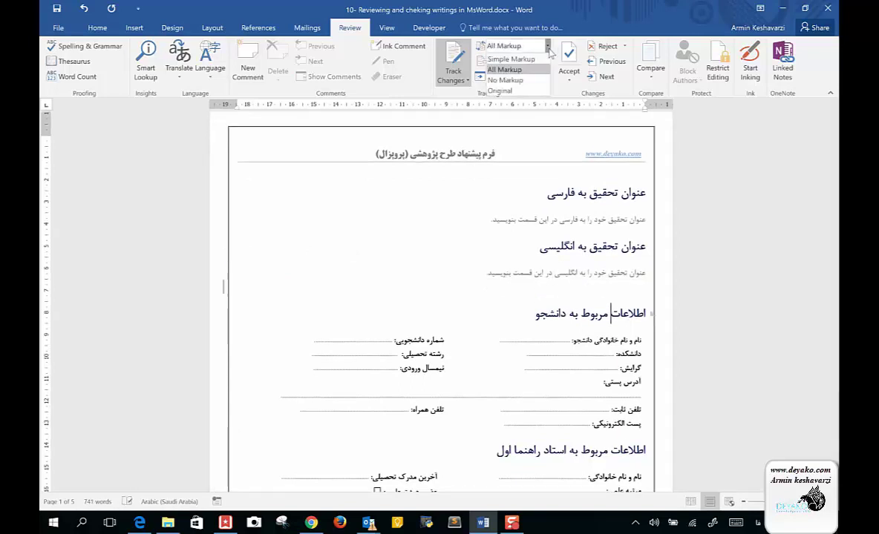
click(550, 50)
click(530, 63)
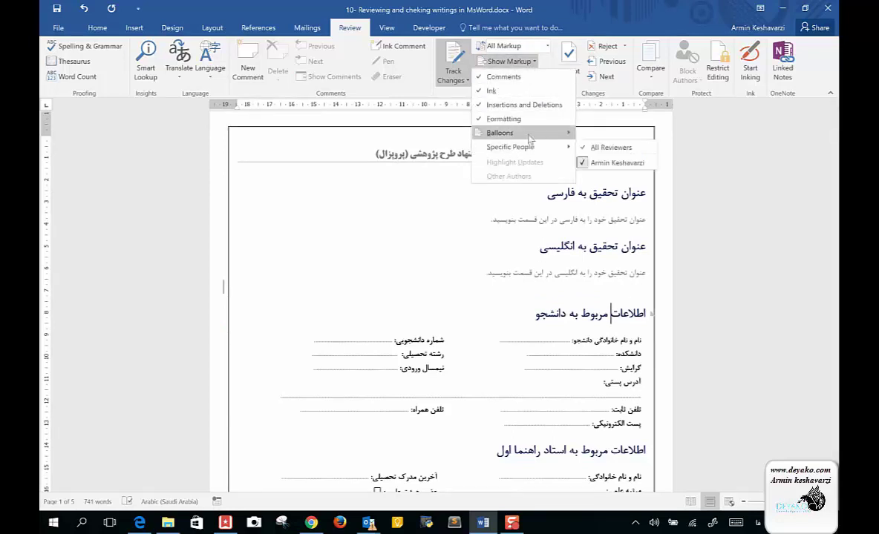
mouse_move(529, 138)
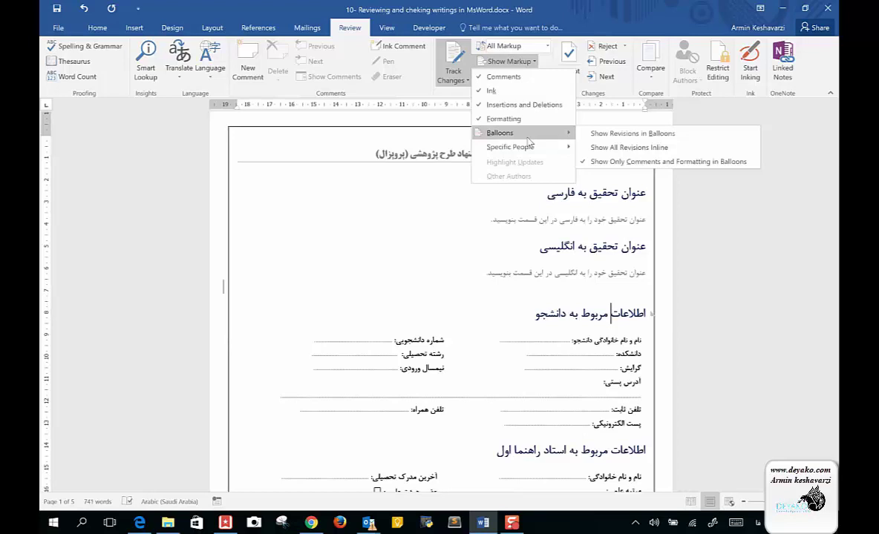
click(588, 148)
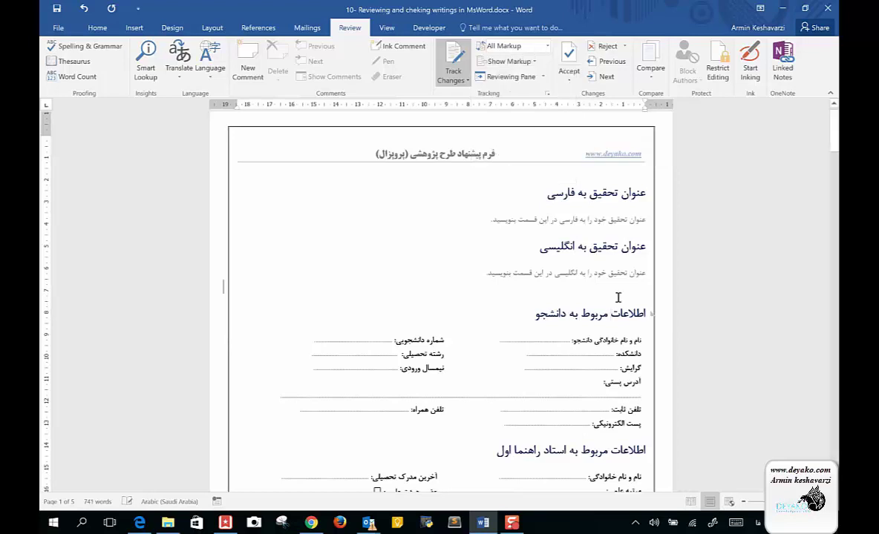
Step: Scroll to the بیان مسئله heading and select the word مسئله
scroll(618, 299, down, 7)
scroll(620, 302, down, 1)
scroll(619, 302, down, 4)
scroll(619, 300, down, 8)
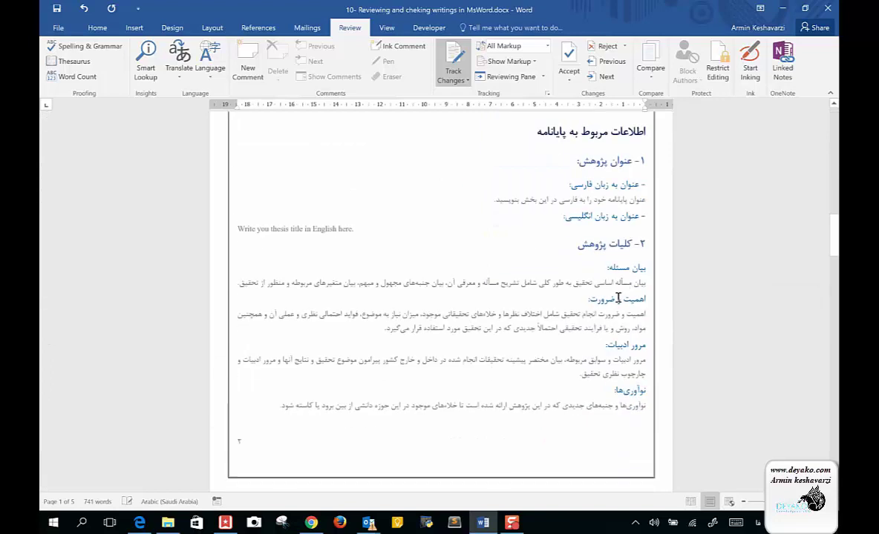
double_click(618, 268)
Step: Add a comment to مسئله and open the Reviewing Pane listing the revisions
click(248, 67)
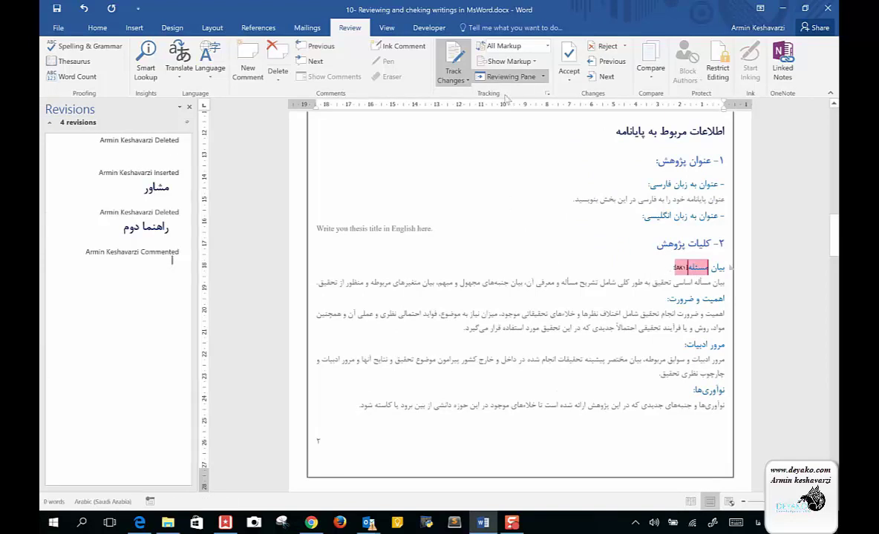
click(543, 76)
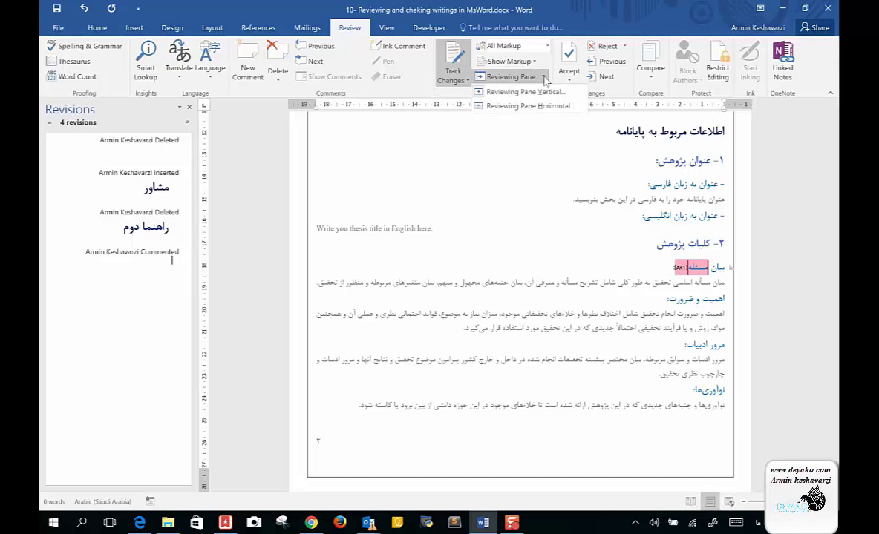
click(491, 106)
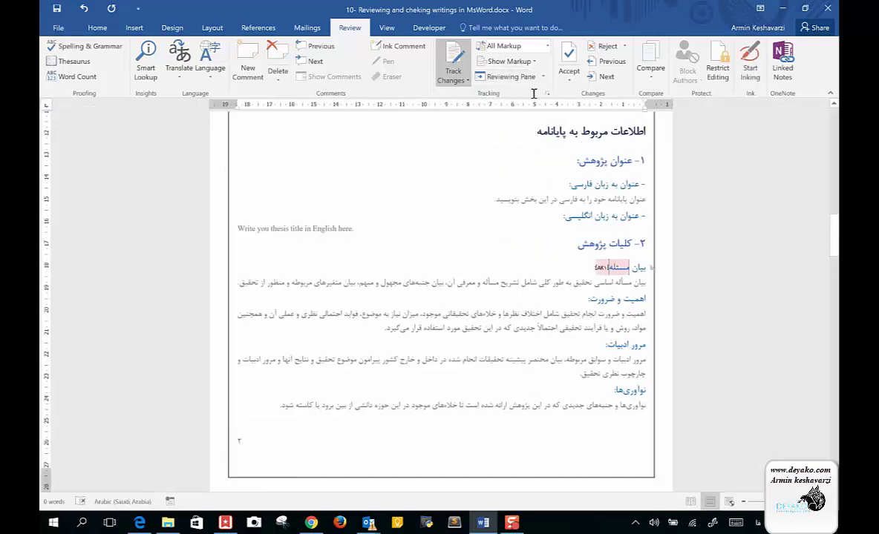
click(490, 77)
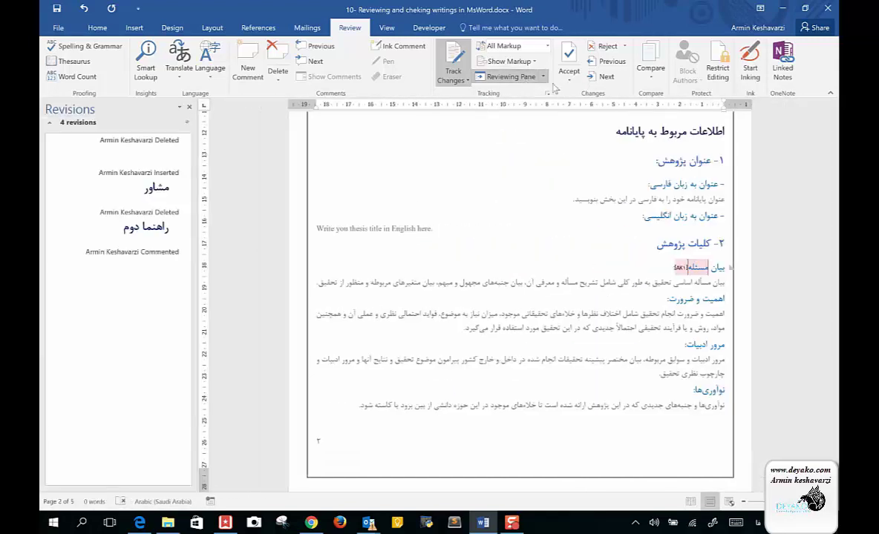
click(149, 158)
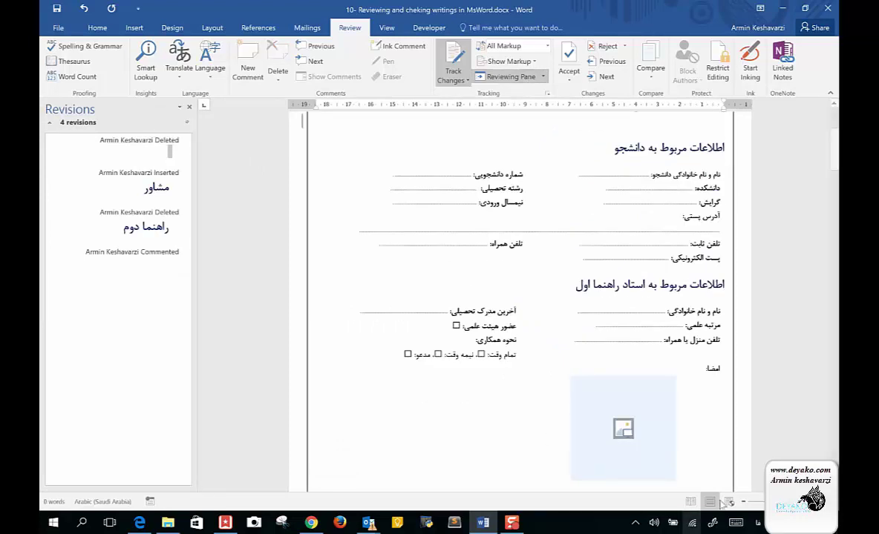
Step: Reselect مسئله, add a second comment, then undo the extra empty comment
scroll(530, 290, down, 3)
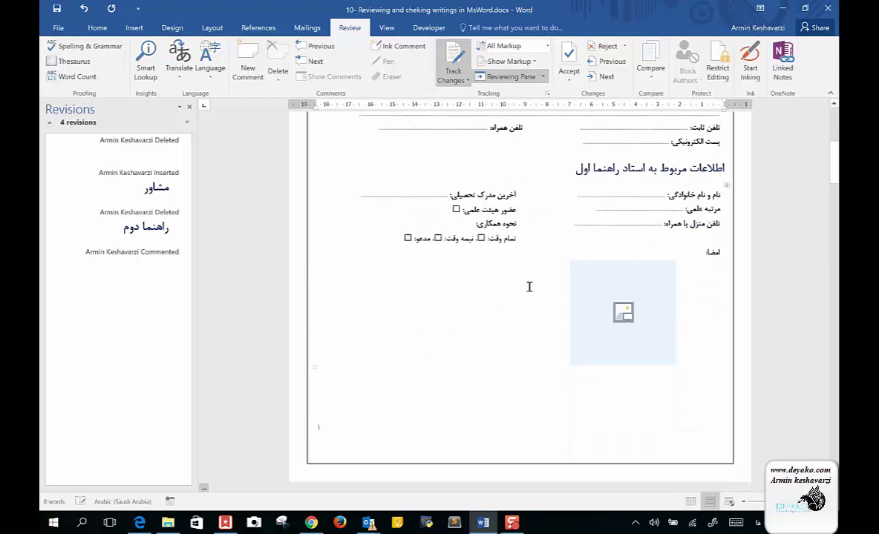
scroll(482, 223, down, 1)
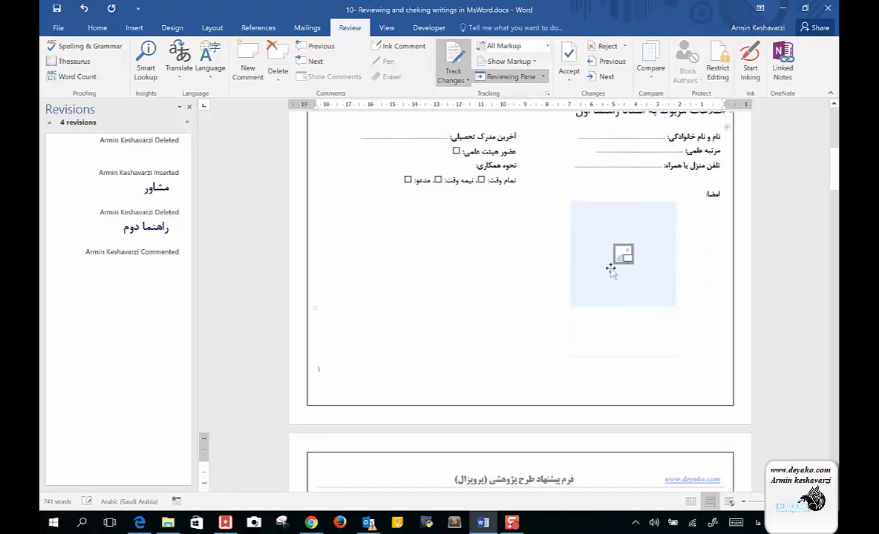
scroll(612, 270, down, 4)
scroll(611, 273, down, 1)
scroll(612, 273, down, 4)
scroll(611, 267, down, 5)
scroll(631, 260, down, 1)
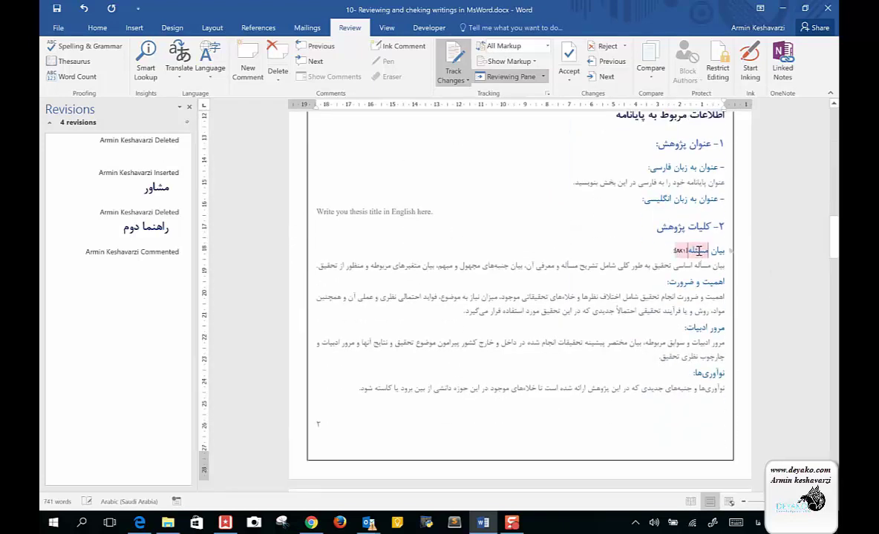
double_click(699, 251)
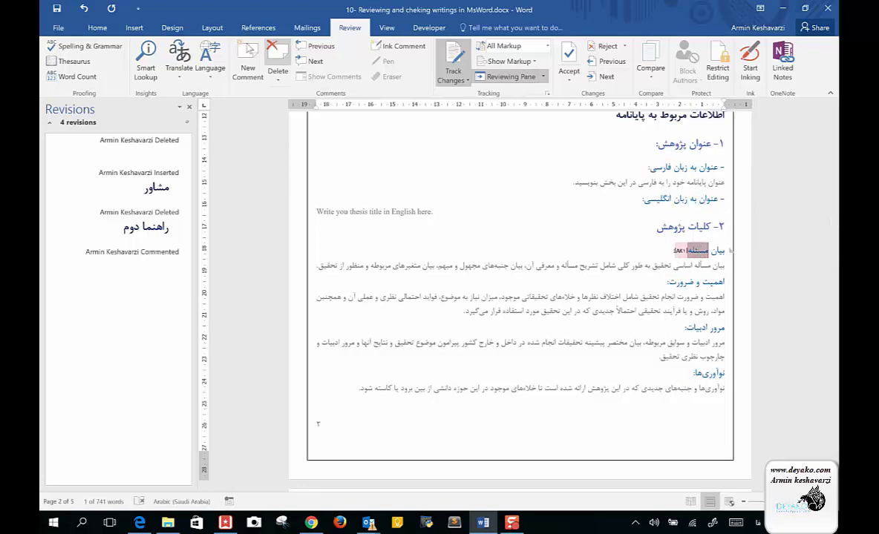
click(242, 55)
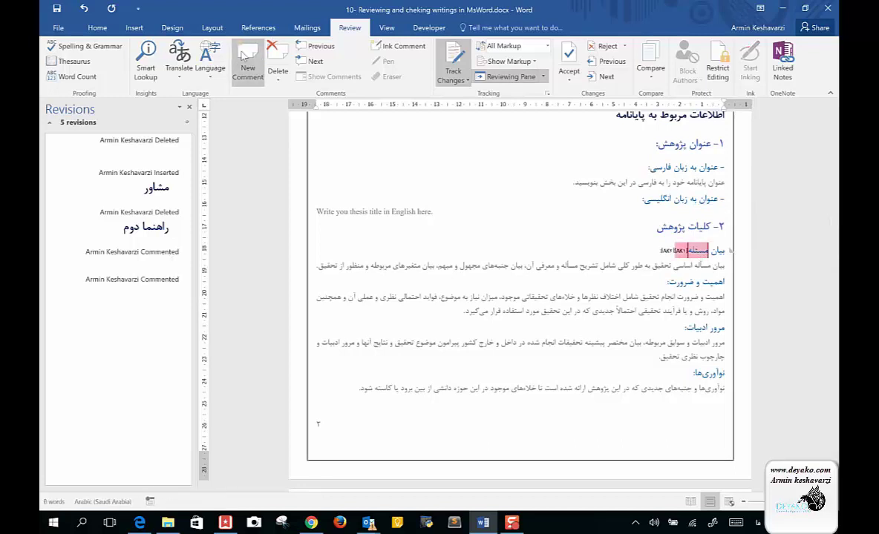
key(ctrl+z)
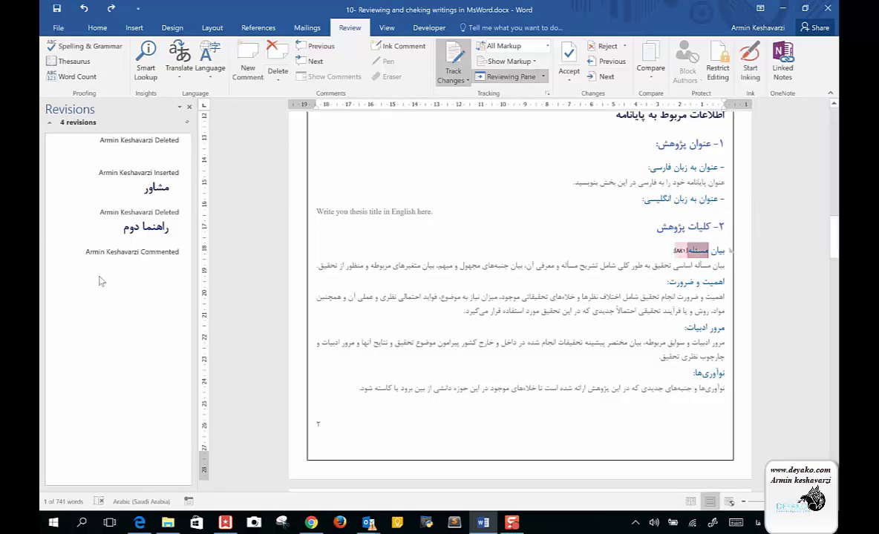
Step: Write the comment asking for more explanation, trying a horizontal Reviewing Pane before returning to vertical
click(157, 269)
text(لطفاً توضیحات بیشتر در این خصوص داده شود)
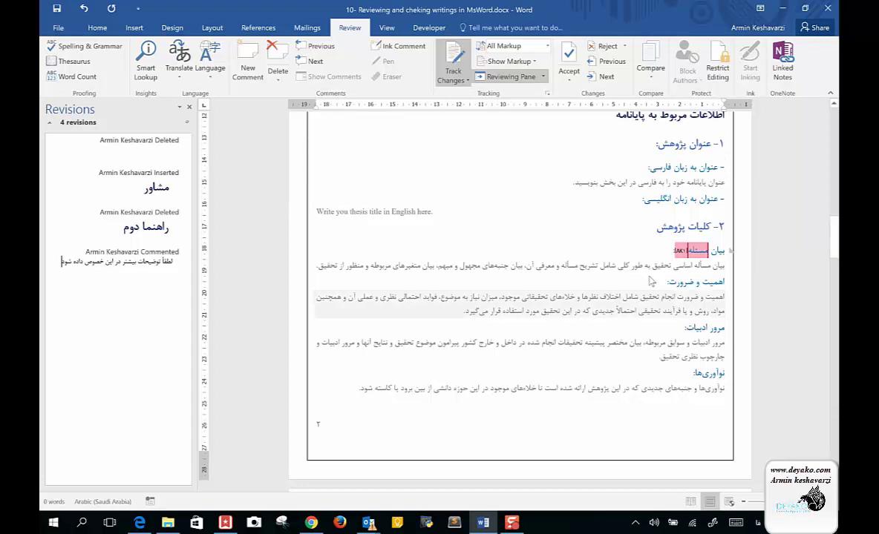
triple_click(635, 271)
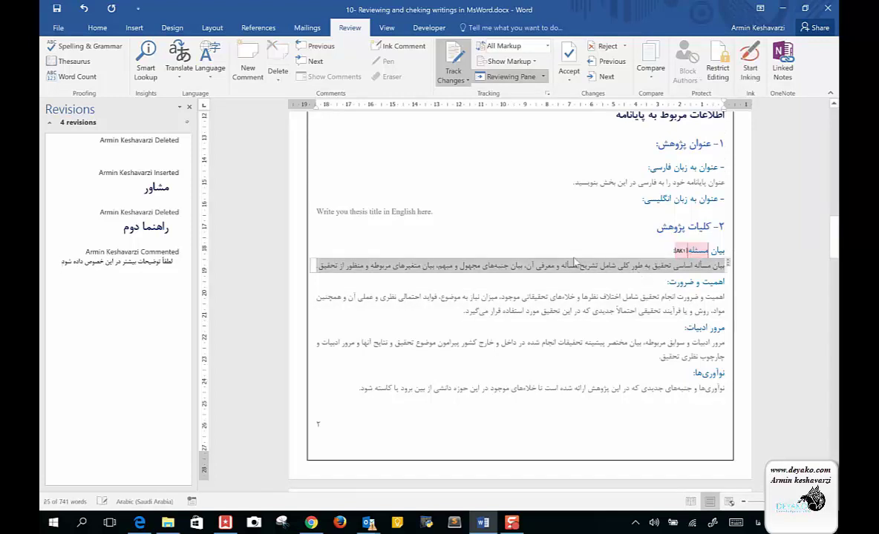
click(542, 77)
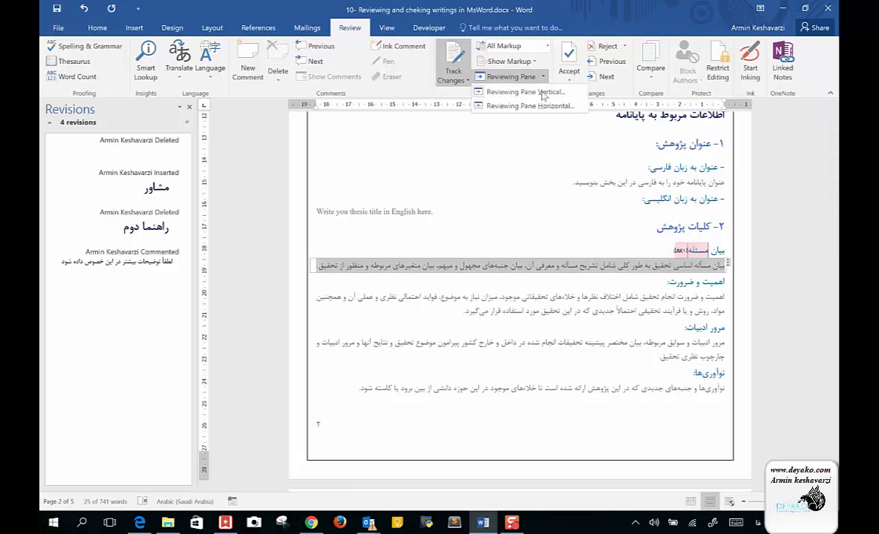
click(537, 106)
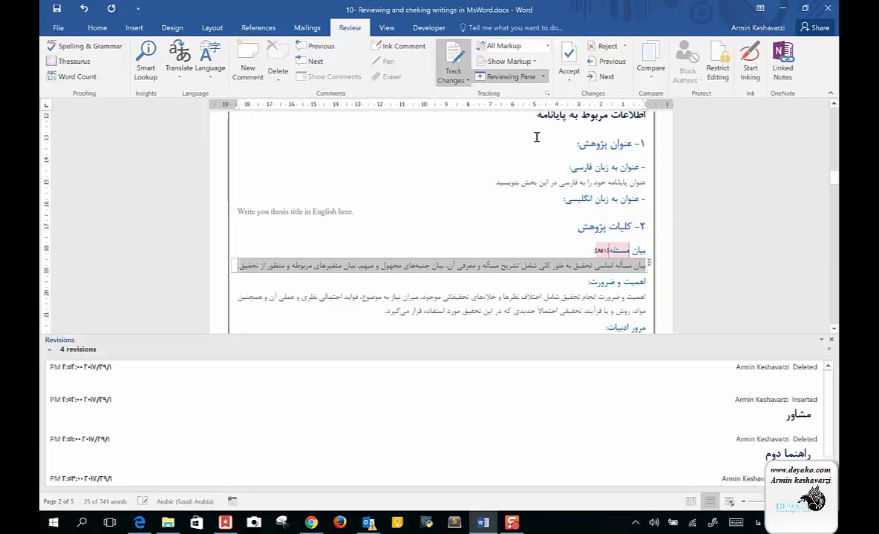
click(542, 77)
click(511, 92)
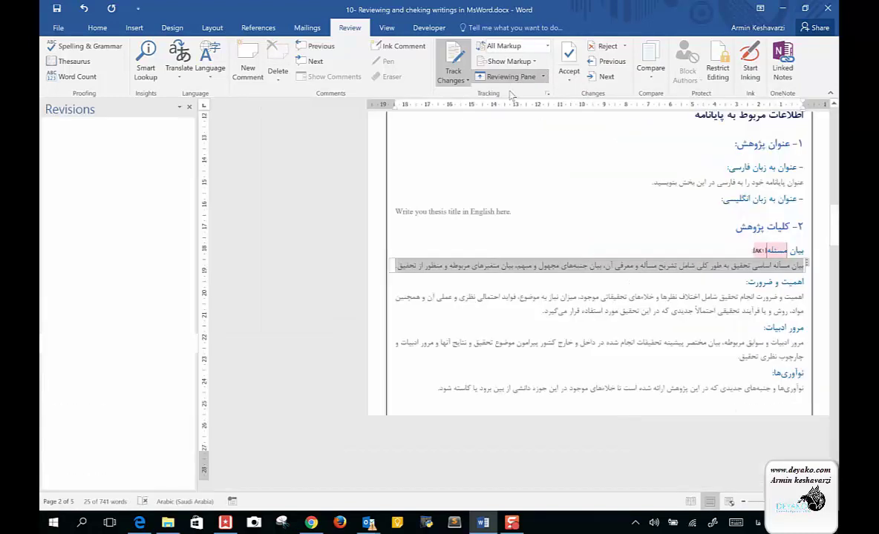
click(179, 107)
click(99, 140)
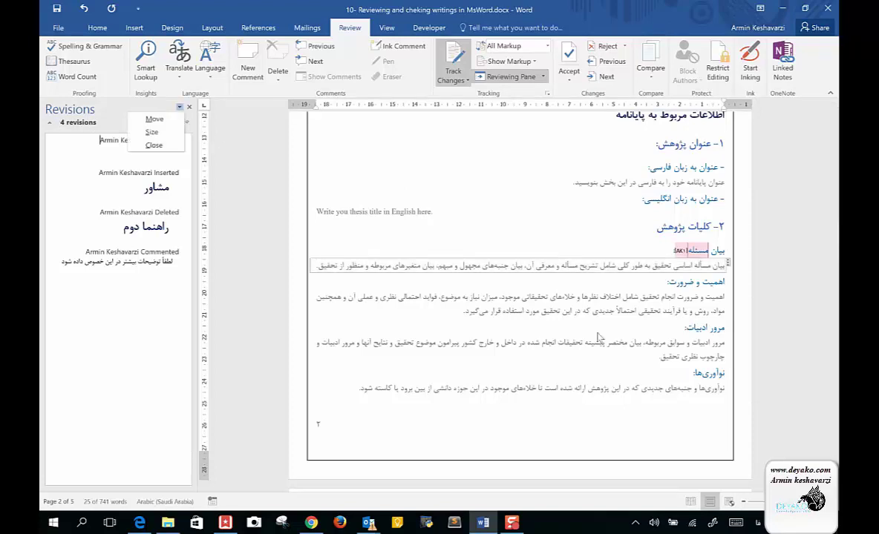
Step: Select the مرور ادبیات and اهمیت و ضرورت paragraphs
click(665, 297)
drag(584, 336, 611, 321)
scroll(630, 365, down, 3)
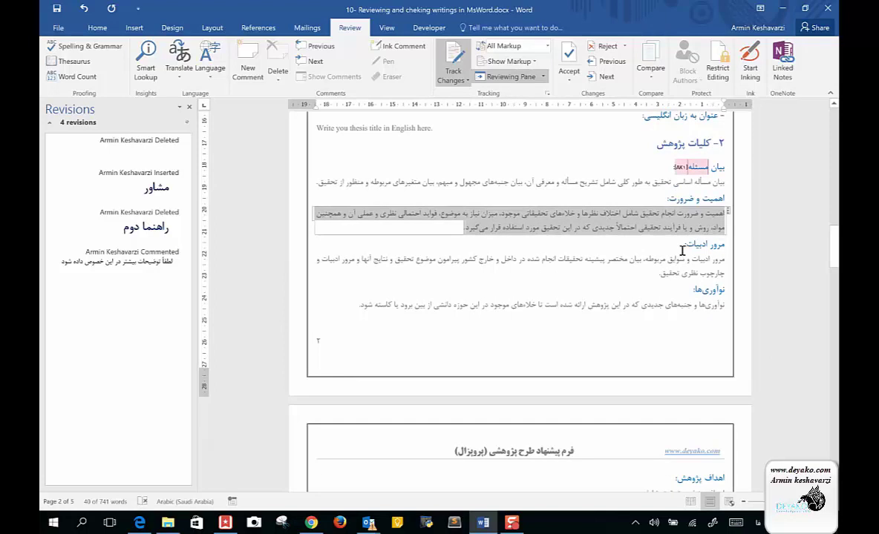
drag(726, 258, 658, 274)
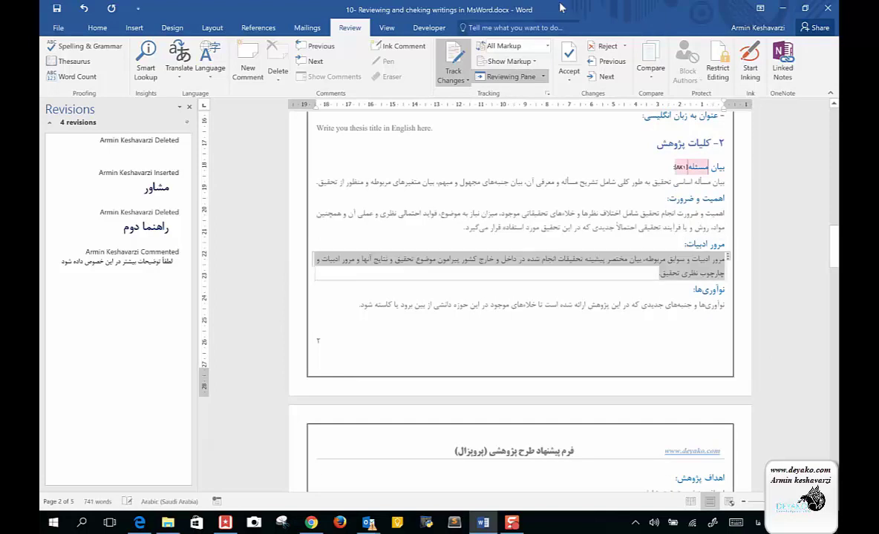
Step: Switch Display for Review to Simple Markup and scroll down to page 3
click(548, 46)
click(521, 57)
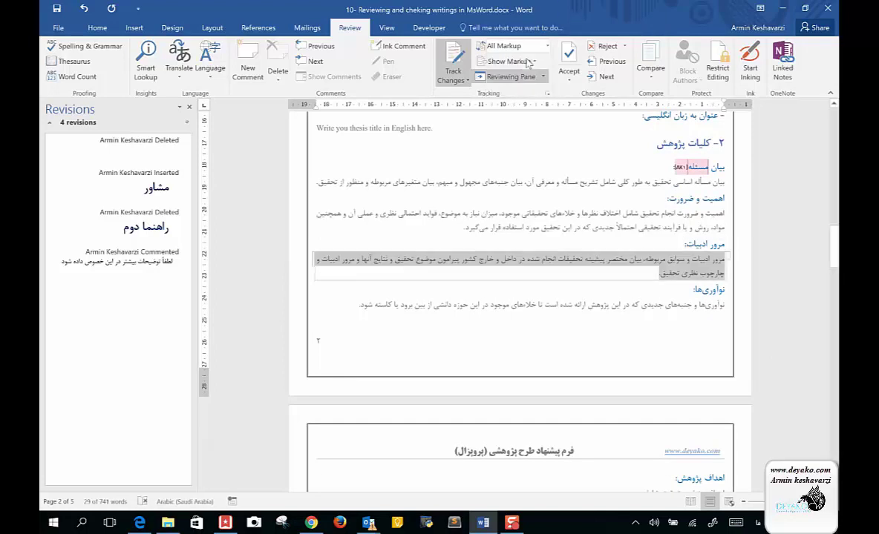
scroll(583, 372, down, 2)
scroll(584, 370, down, 2)
scroll(586, 366, down, 4)
scroll(587, 367, down, 2)
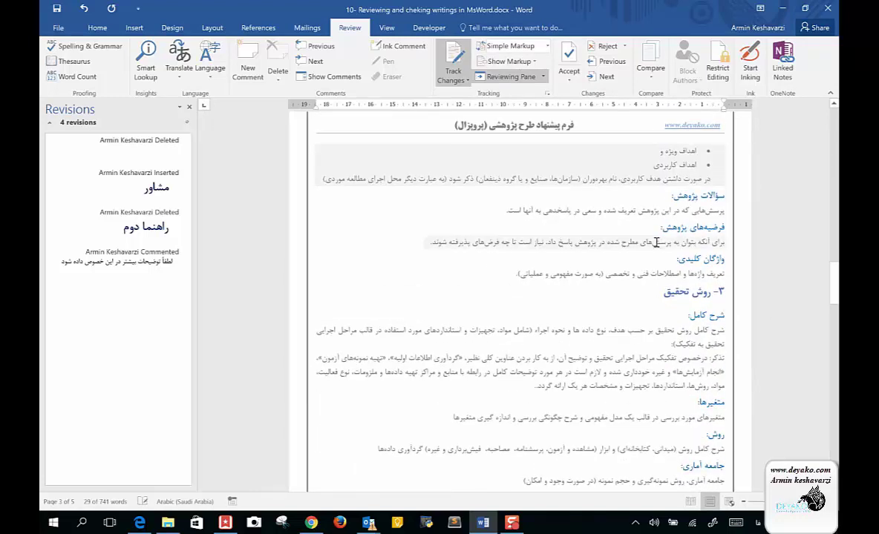
Step: Replace تحقیق with پژوهش in the section 3 heading as a tracked edit
double_click(680, 295)
text(پ)
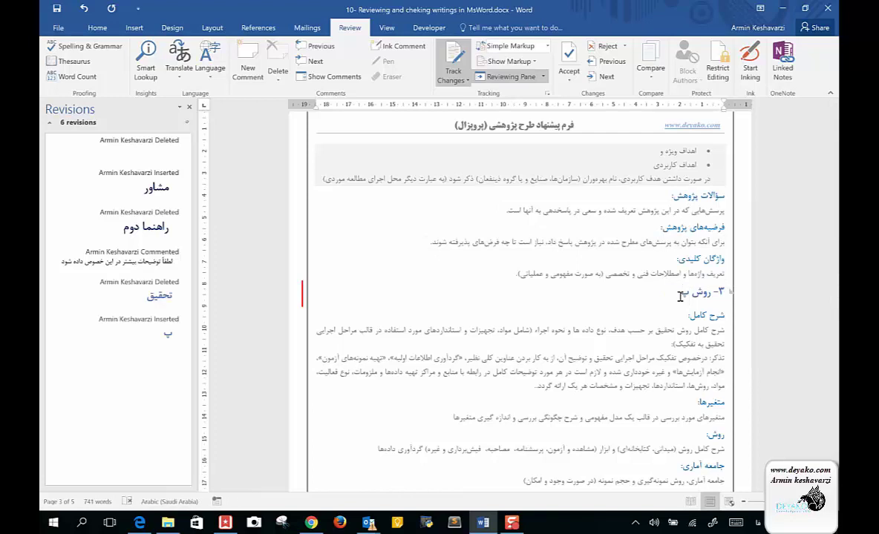
text(ژوهش)
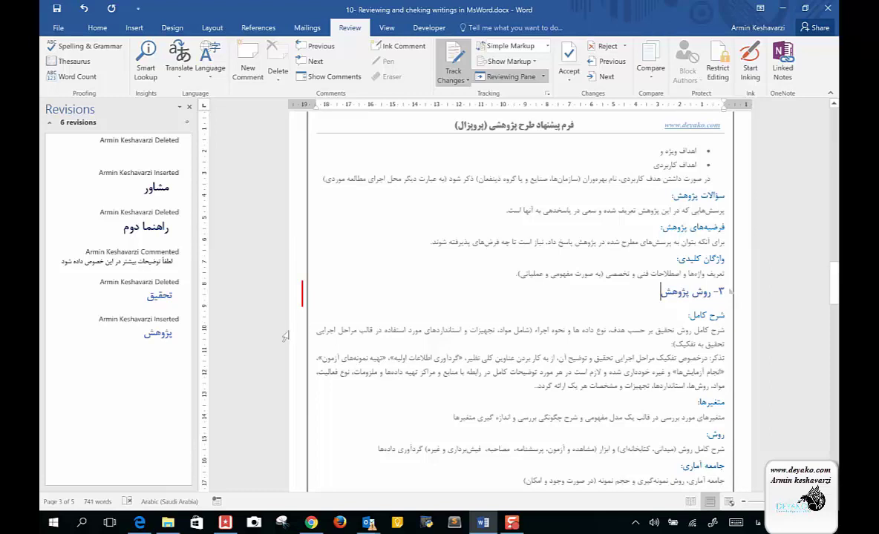
click(179, 108)
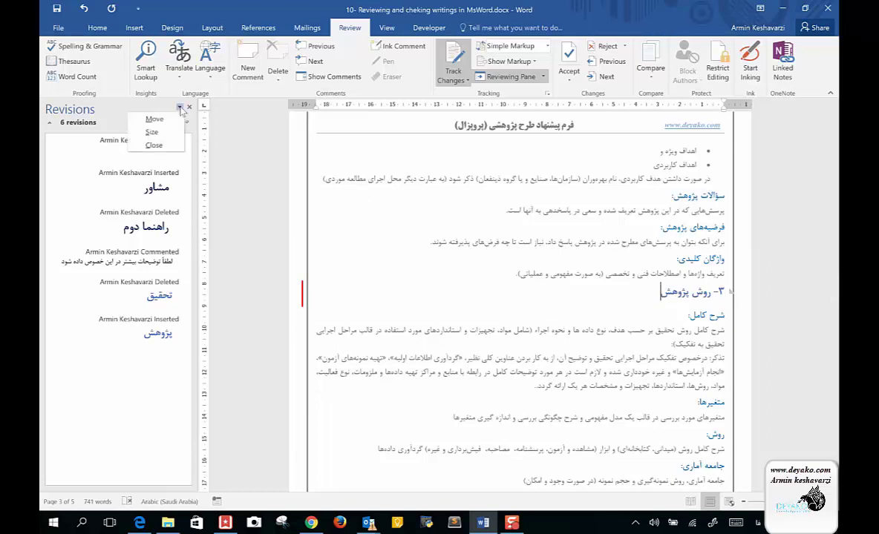
click(181, 109)
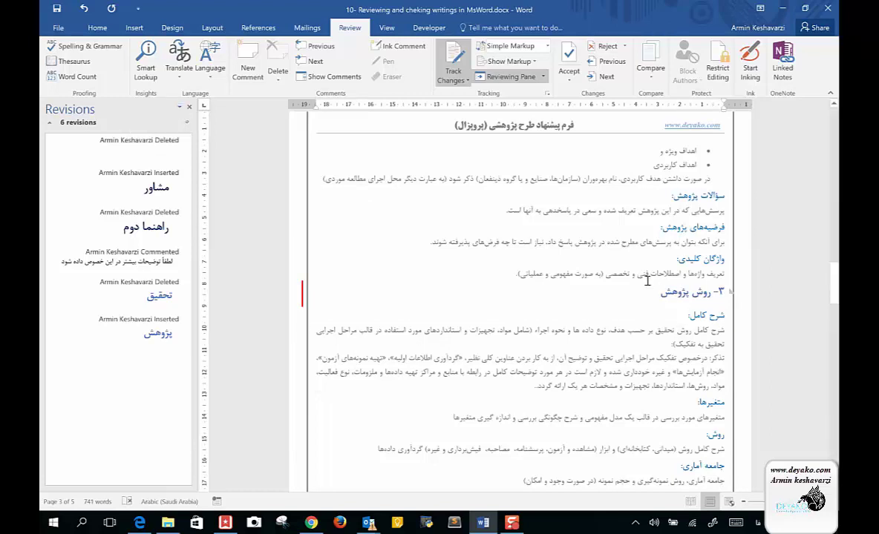
Step: Set Show Markup > Balloons to show revisions in margin balloons
scroll(632, 289, down, 4)
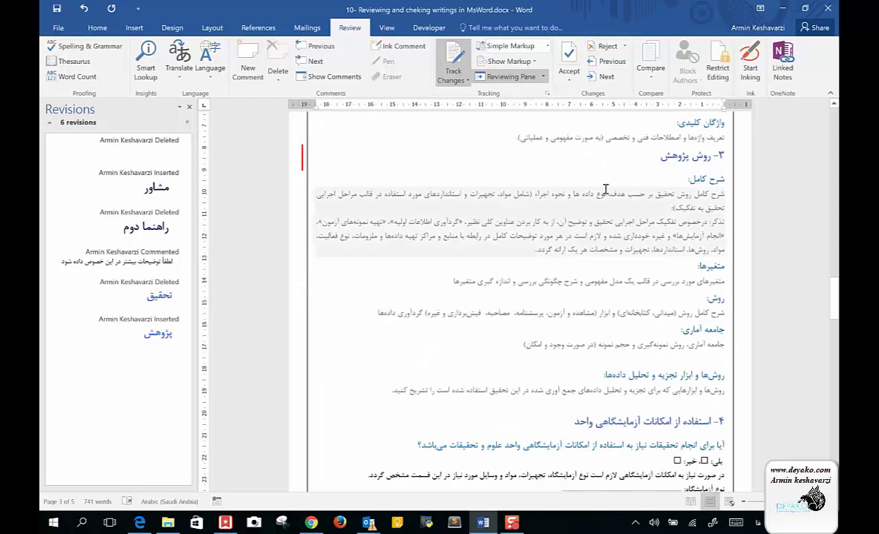
scroll(608, 423, down, 7)
scroll(610, 422, down, 3)
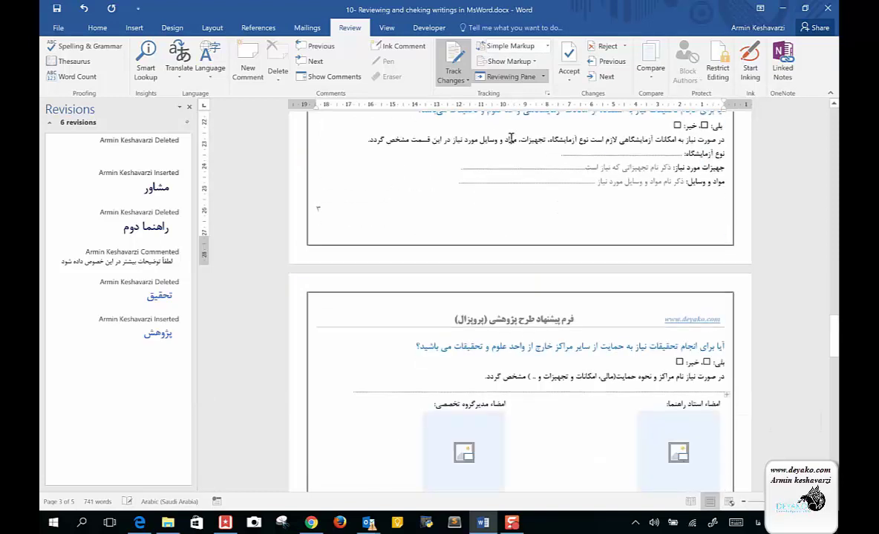
click(530, 62)
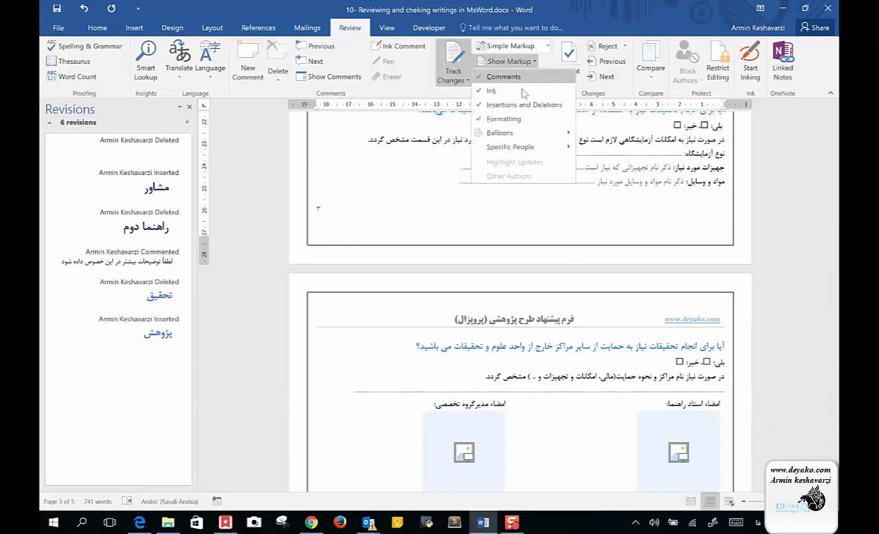
mouse_move(493, 131)
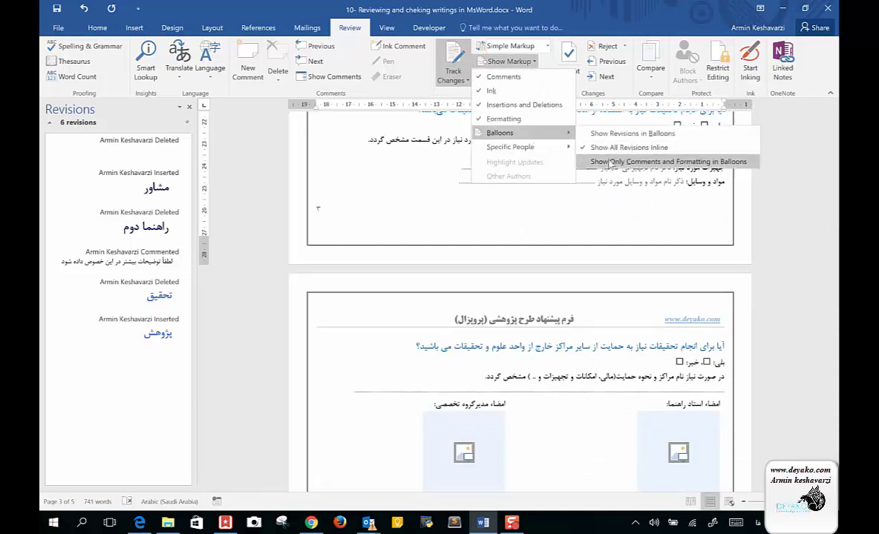
click(631, 134)
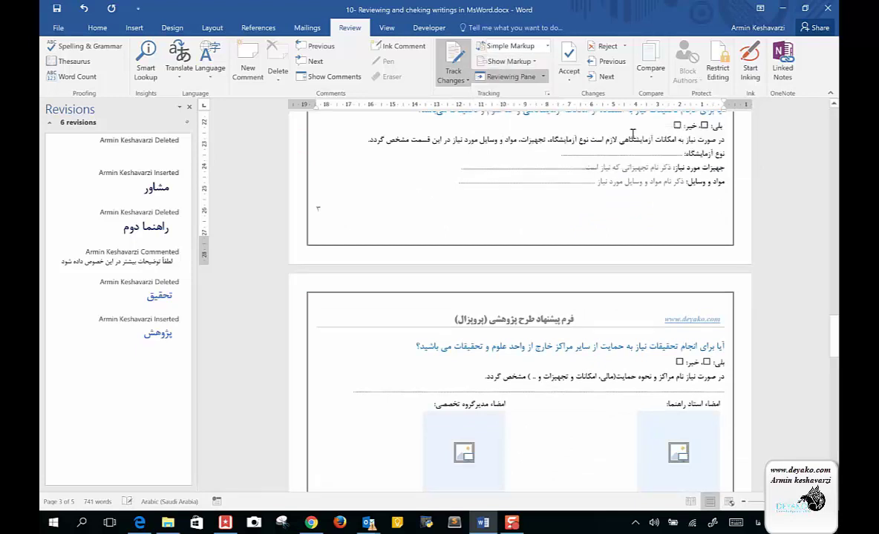
Step: Switch the Reviewing Pane to horizontal, then back to vertical on the left
click(543, 77)
click(544, 106)
click(541, 79)
click(538, 92)
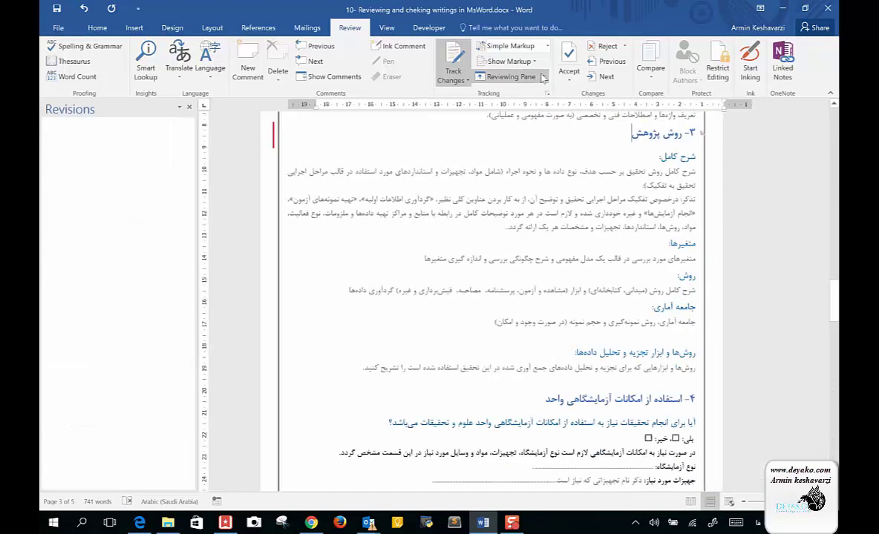
Step: Try balloons showing only comments and formatting, then restore Show Revisions in Balloons
click(535, 65)
mouse_move(545, 146)
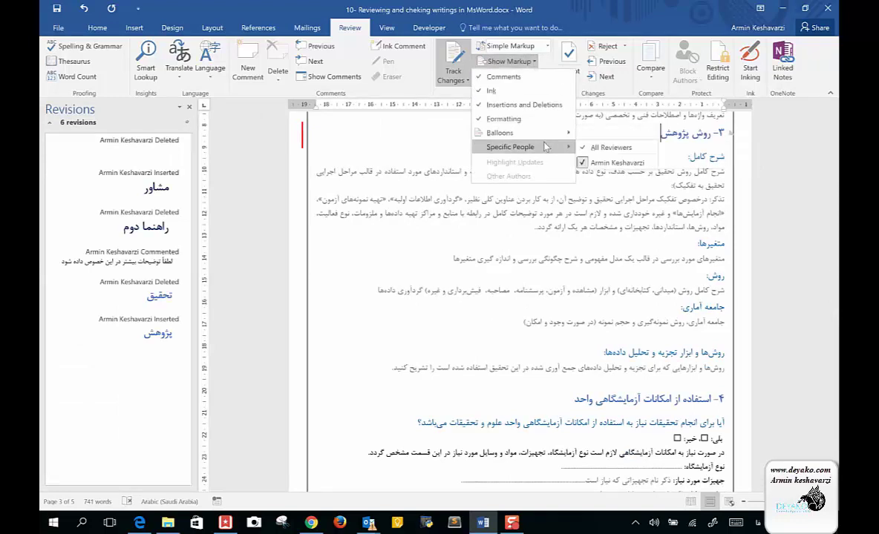
mouse_move(490, 132)
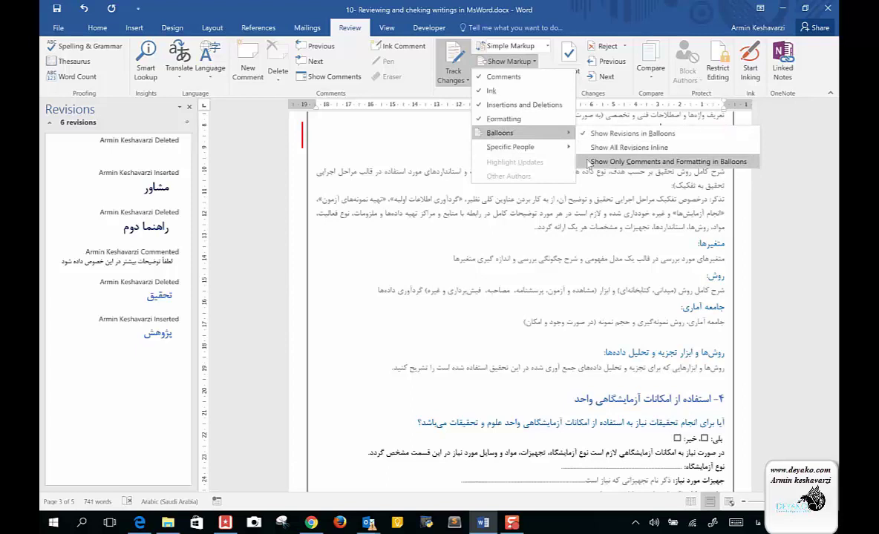
click(589, 162)
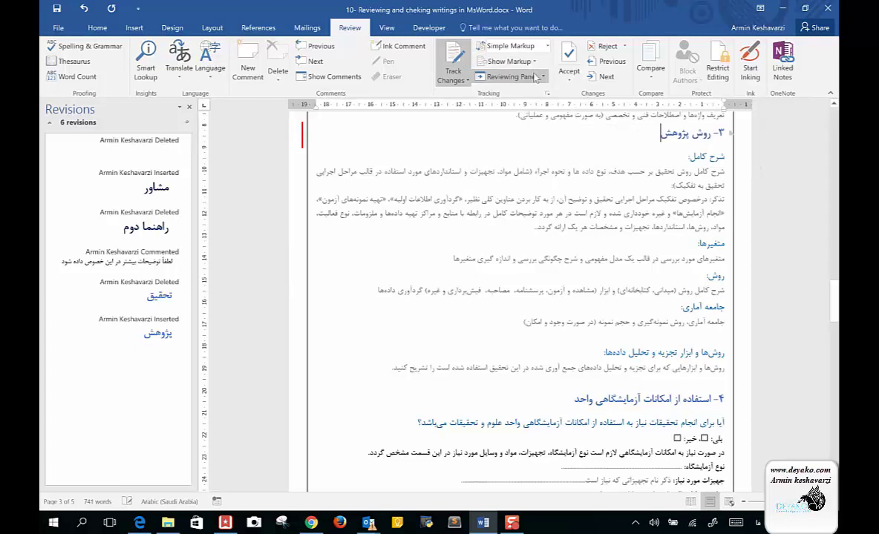
click(509, 61)
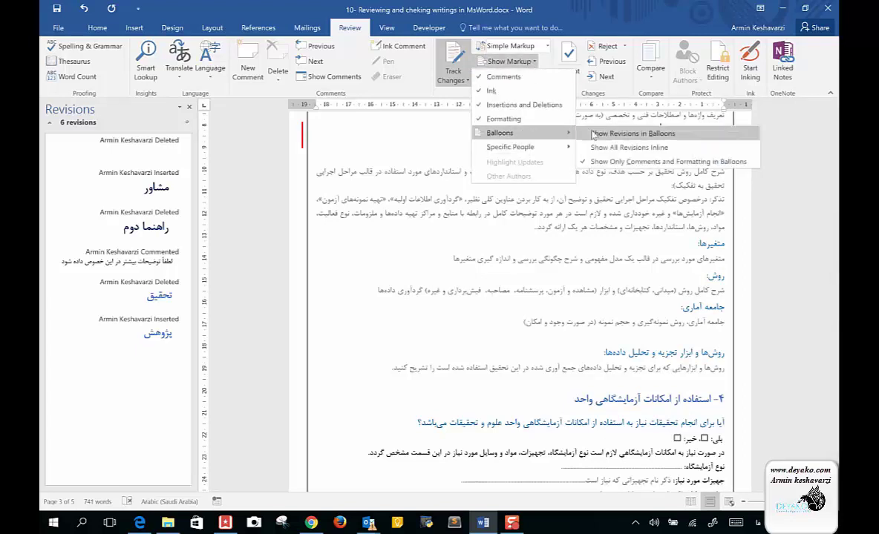
click(593, 134)
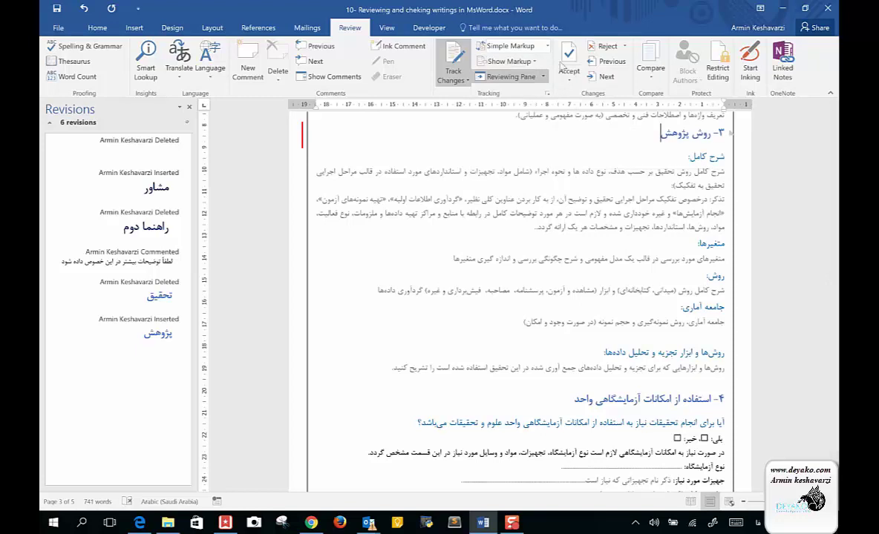
scroll(615, 301, down, 2)
scroll(615, 301, down, 3)
scroll(616, 301, down, 1)
scroll(615, 300, down, 6)
scroll(615, 300, down, 2)
scroll(616, 301, down, 2)
scroll(616, 303, down, 5)
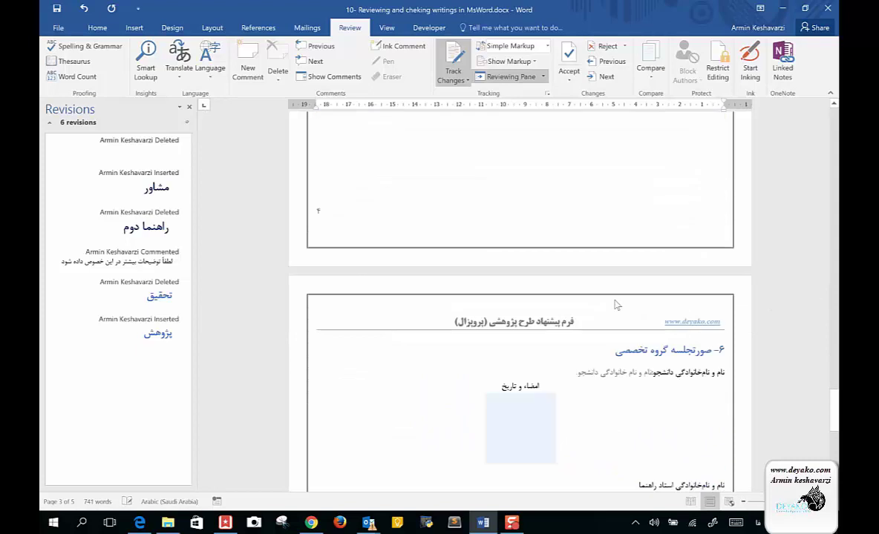
scroll(615, 302, down, 4)
scroll(614, 300, up, 3)
scroll(615, 301, up, 4)
scroll(615, 303, up, 4)
scroll(614, 305, up, 3)
scroll(615, 304, up, 1)
scroll(615, 304, up, 3)
Step: Turn on Show Comments so the reviewer's comment appears in the margin
click(334, 77)
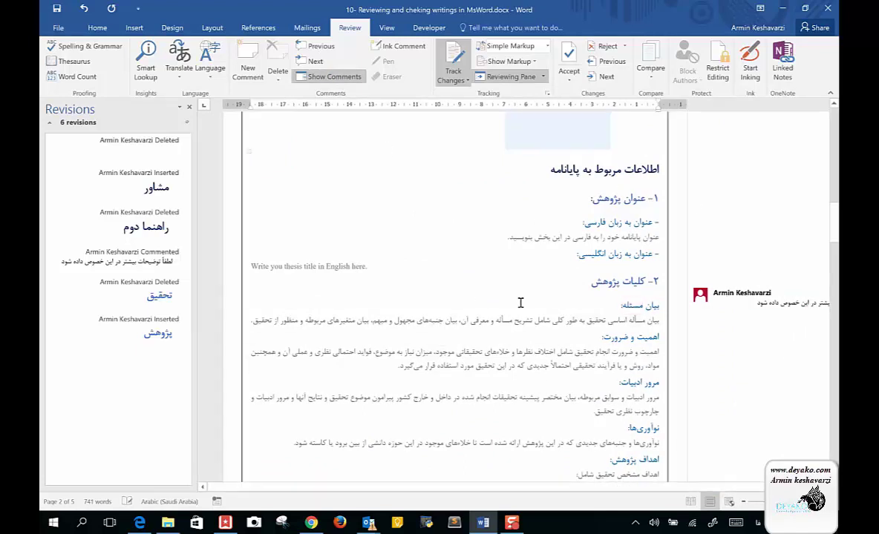
scroll(568, 347, up, 5)
scroll(568, 346, up, 3)
scroll(568, 347, up, 5)
scroll(568, 347, up, 1)
scroll(568, 347, down, 6)
scroll(568, 346, down, 6)
scroll(568, 347, down, 6)
scroll(568, 347, down, 1)
scroll(568, 347, down, 3)
scroll(568, 347, up, 1)
scroll(567, 346, down, 3)
scroll(568, 346, down, 2)
scroll(568, 347, down, 4)
Step: Check the Display for Review choices, keeping Simple Markup
click(544, 46)
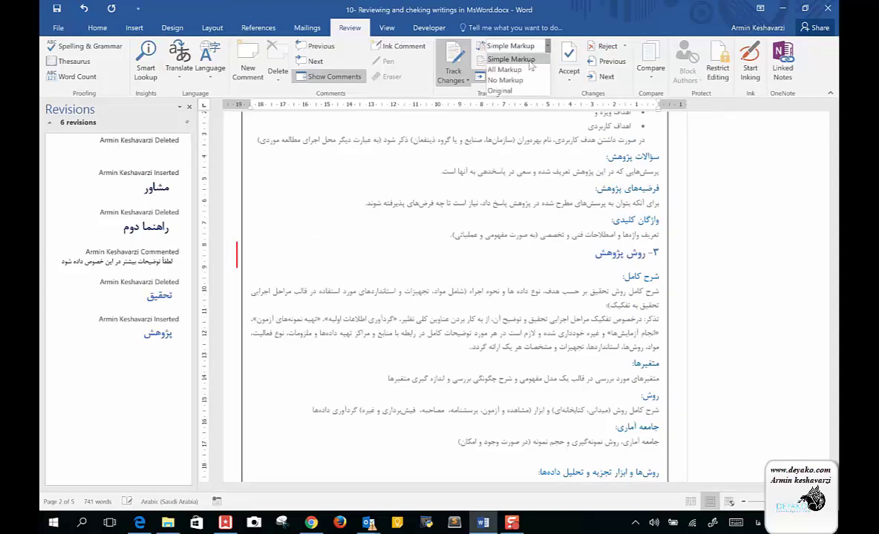
click(582, 235)
scroll(579, 237, down, 4)
scroll(577, 241, down, 2)
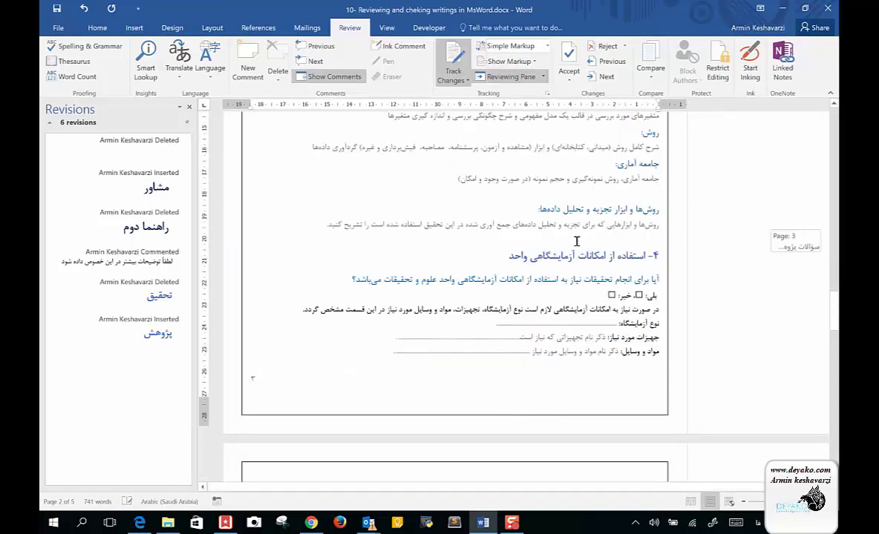
scroll(576, 241, down, 2)
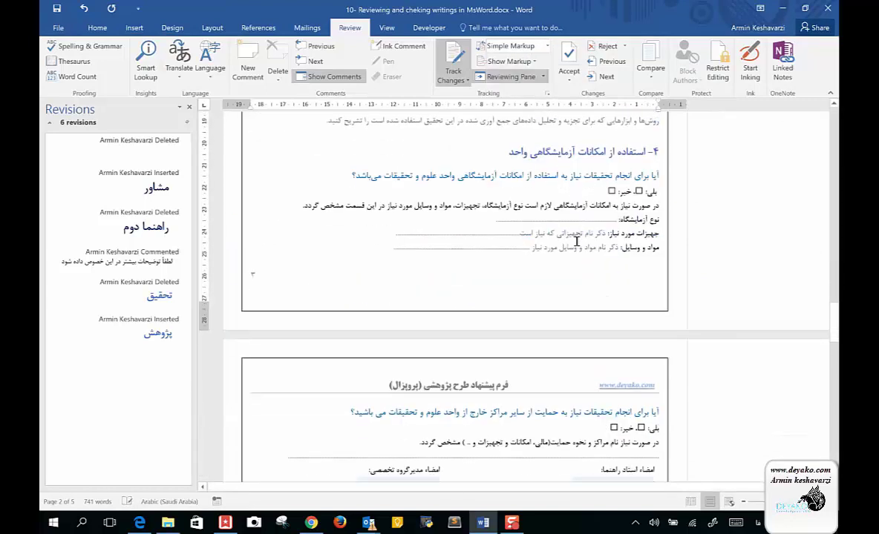
Step: Close the proposal saving its changes, then reopen the .docx from its folder
click(822, 7)
click(364, 269)
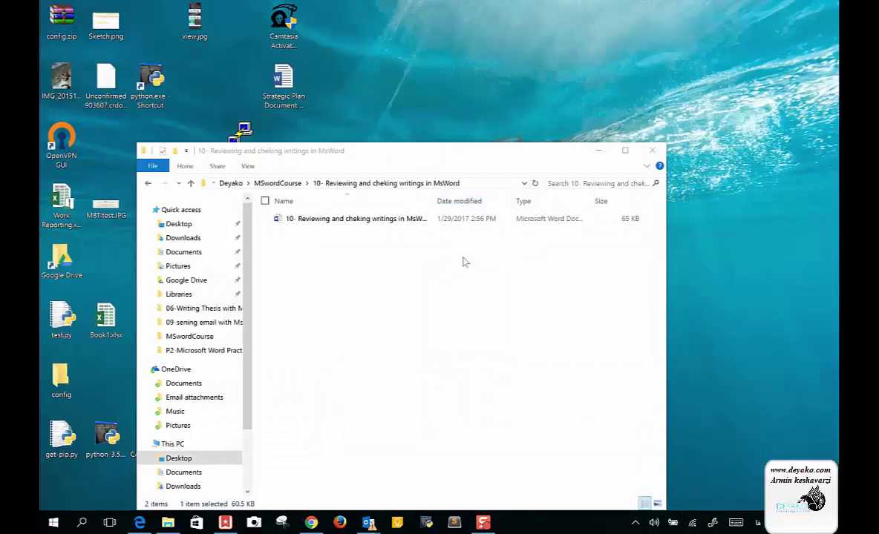
double_click(349, 219)
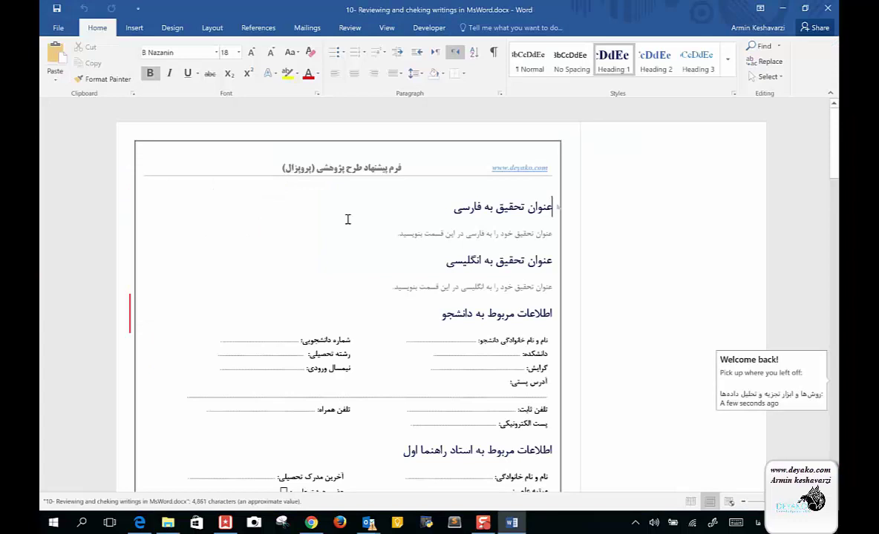
Step: On the Review tab, set Display for Review to All Markup after checking Track Changes options
click(340, 27)
click(458, 82)
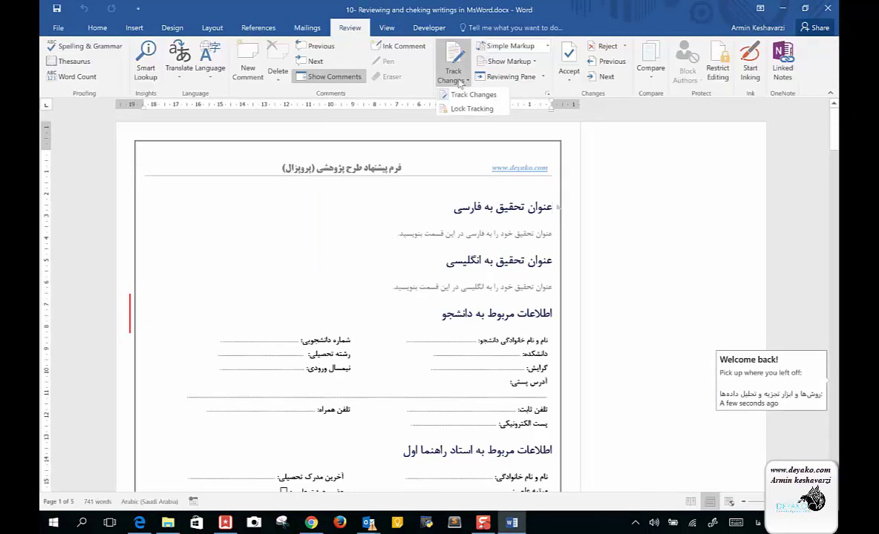
click(548, 47)
click(505, 62)
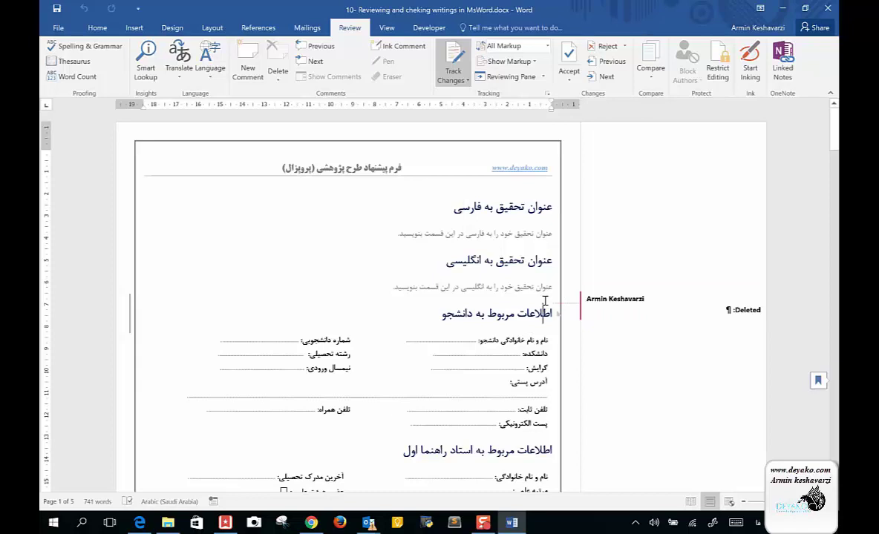
Step: Reject the paragraph-mark deletion, then delete and restore the empty line above the student-info heading
click(609, 304)
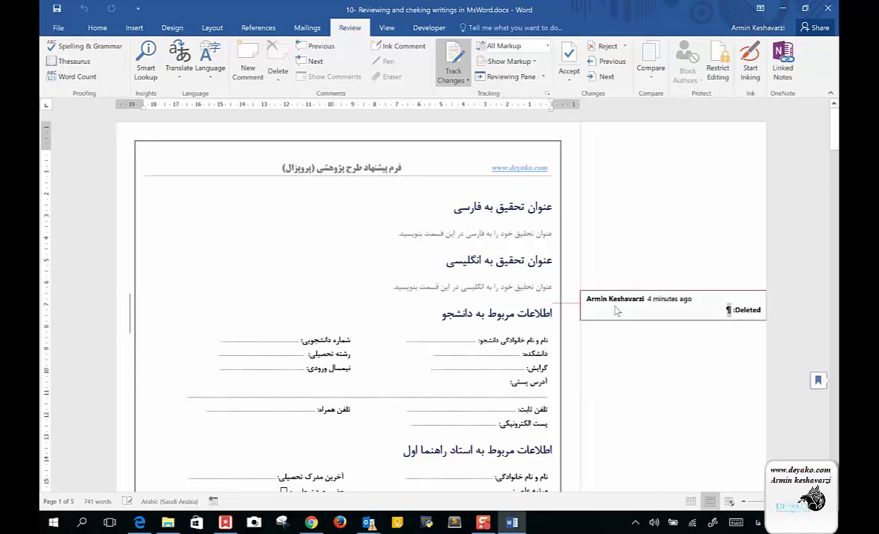
click(599, 47)
scroll(553, 345, up, 3)
scroll(552, 347, up, 3)
scroll(553, 346, up, 2)
click(535, 306)
key(Delete)
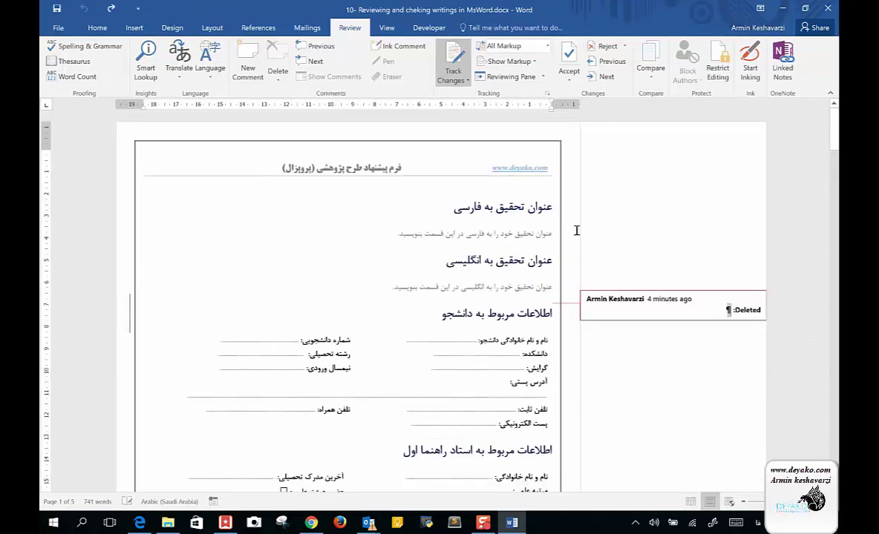
click(569, 53)
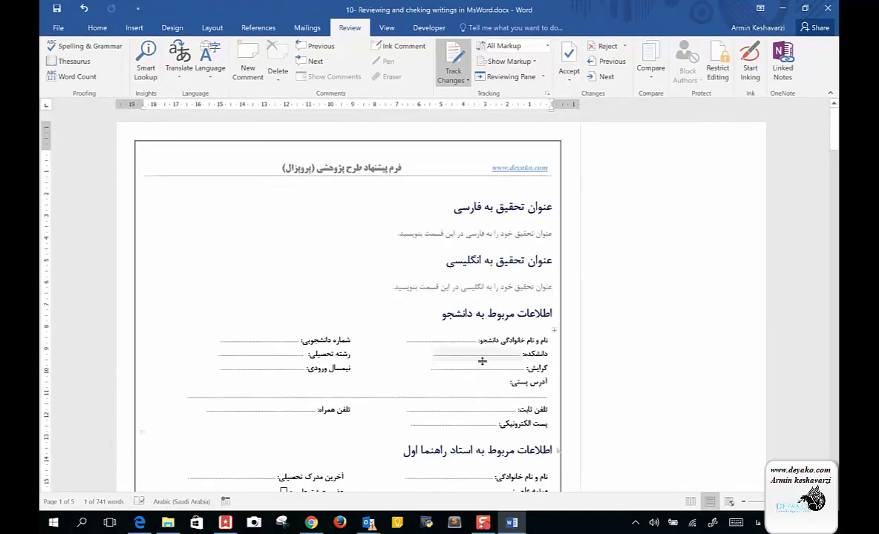
Step: Accept the tracked deletion of راهنما دوم in the advisor heading
scroll(483, 360, down, 3)
scroll(481, 361, down, 3)
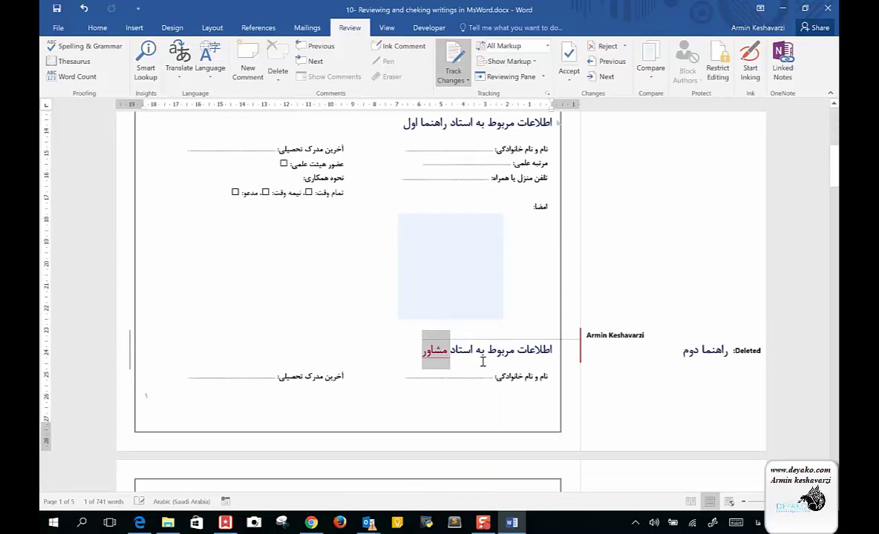
click(657, 354)
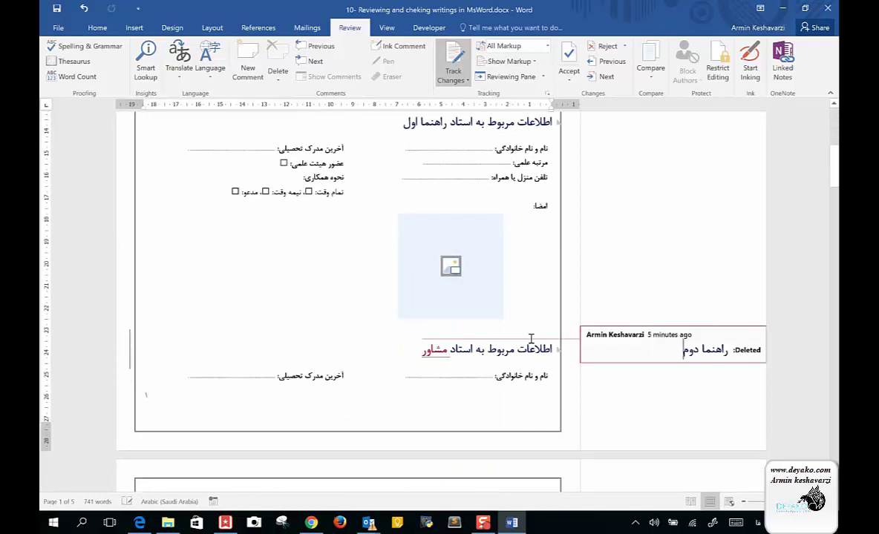
click(571, 51)
Step: Accept the next change and step through remaining markup, including the comment on مسئله
scroll(564, 383, up, 6)
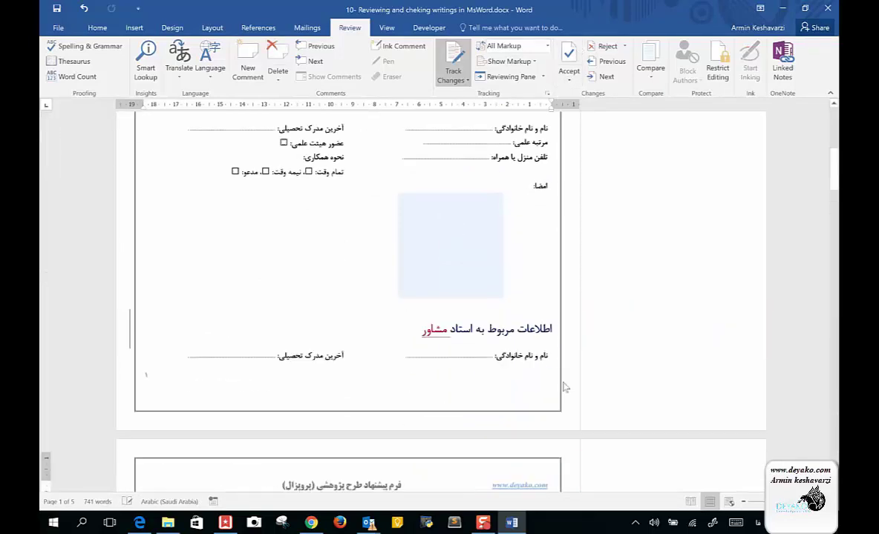
scroll(565, 379, up, 1)
scroll(443, 391, down, 1)
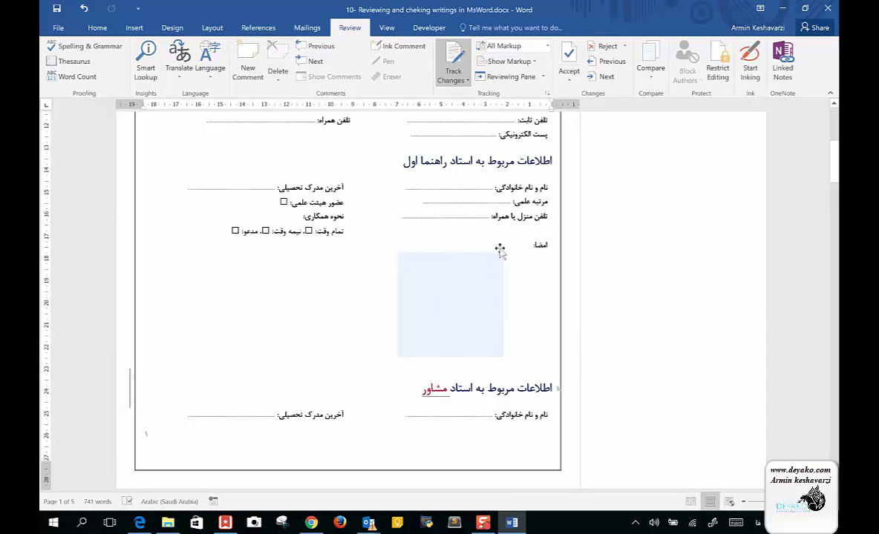
scroll(496, 341, down, 1)
scroll(497, 343, down, 1)
scroll(496, 312, down, 3)
scroll(578, 337, down, 1)
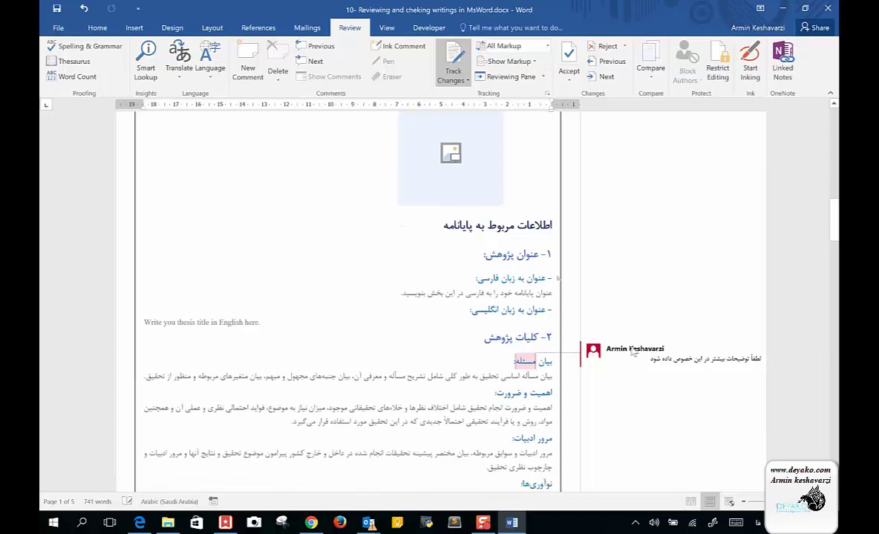
triple_click(712, 358)
click(568, 59)
scroll(528, 197, up, 2)
scroll(513, 220, up, 3)
scroll(513, 220, up, 1)
click(678, 290)
click(394, 198)
scroll(393, 195, up, 6)
scroll(392, 196, up, 4)
scroll(431, 202, up, 2)
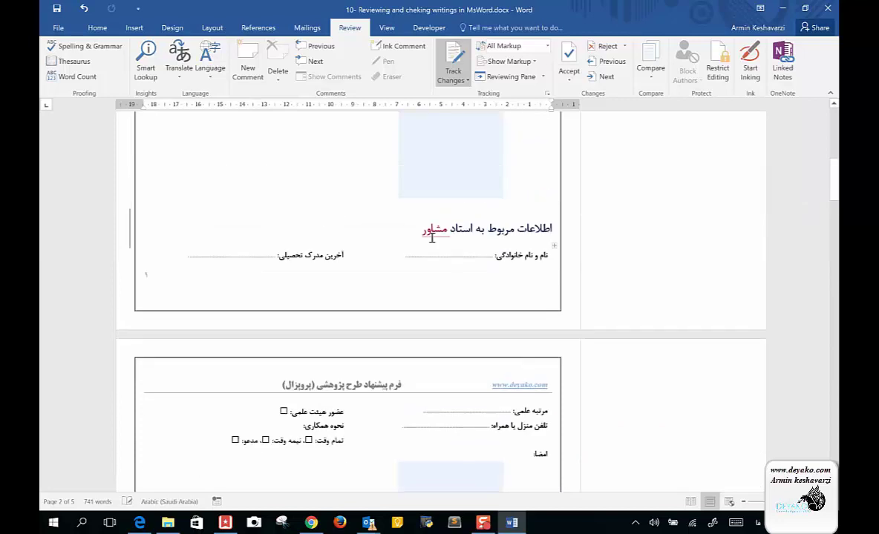
click(568, 59)
scroll(498, 277, up, 6)
scroll(485, 291, up, 3)
scroll(441, 394, up, 2)
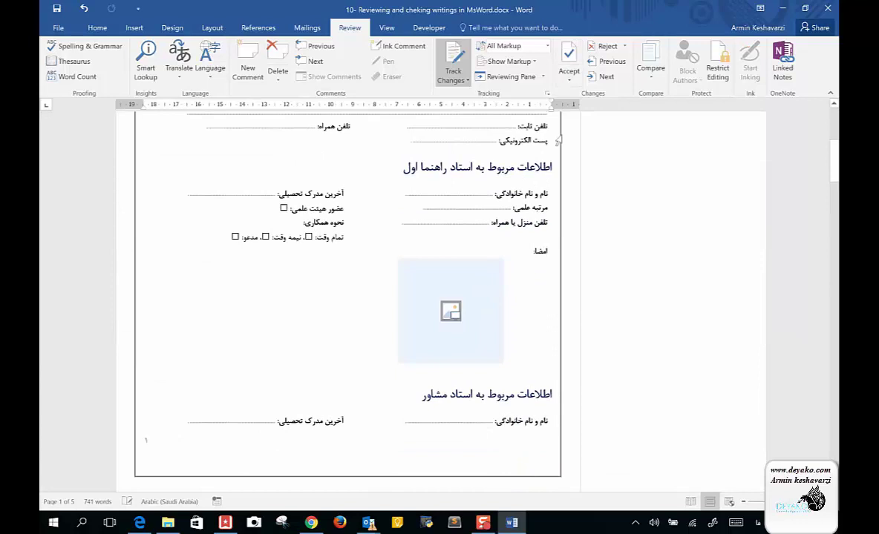
Step: Choose Accept All Changes from the Accept dropdown
click(577, 79)
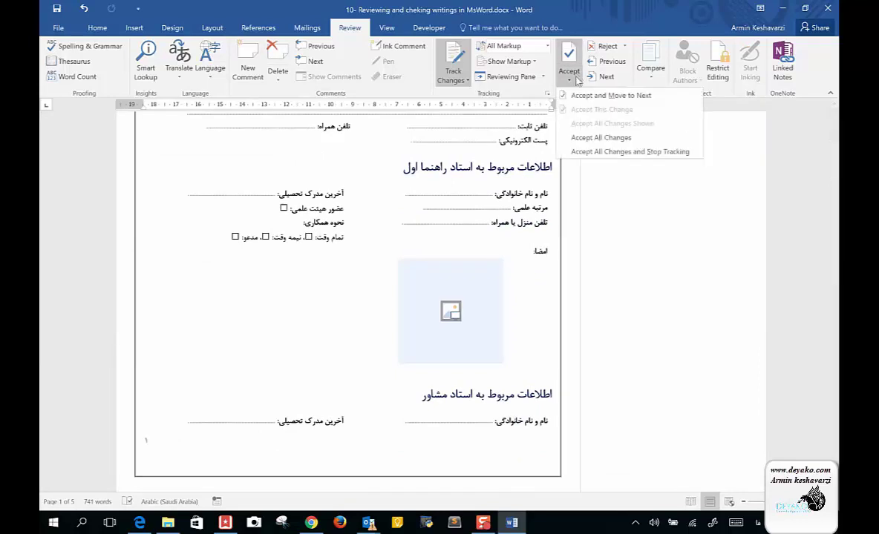
click(578, 139)
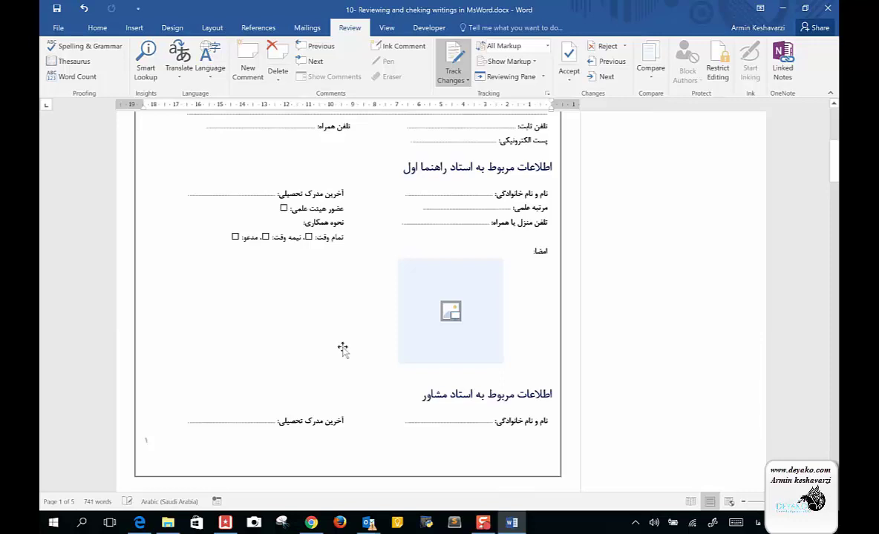
scroll(342, 347, down, 5)
scroll(343, 347, up, 10)
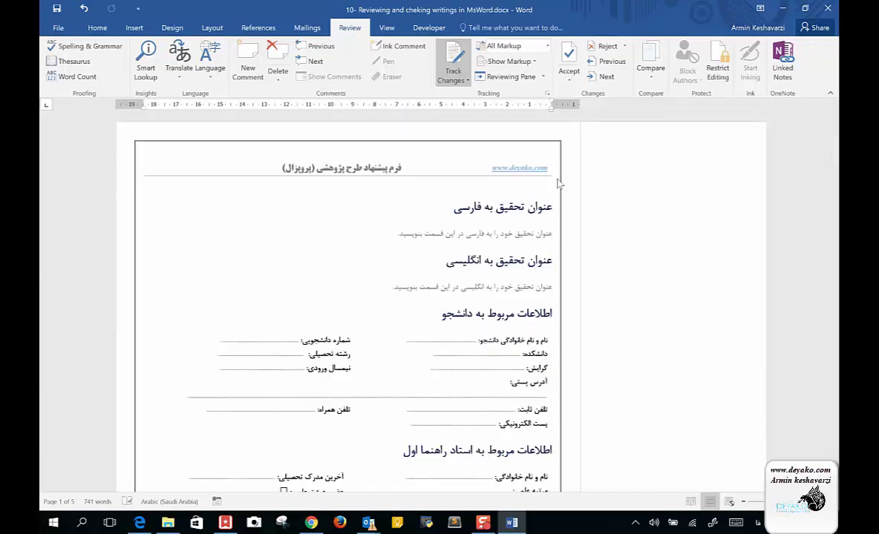
Step: Look over the Accept and Reject dropdown options, then scroll through the form
click(573, 73)
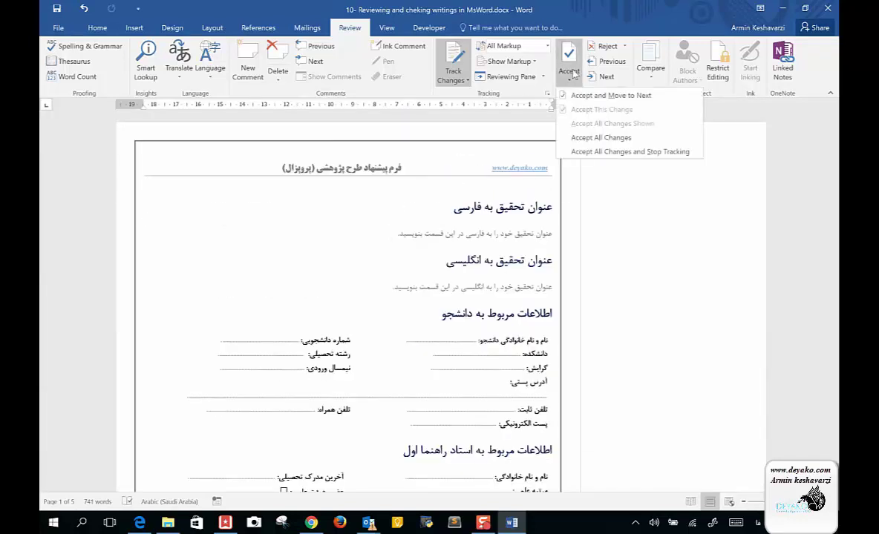
click(624, 47)
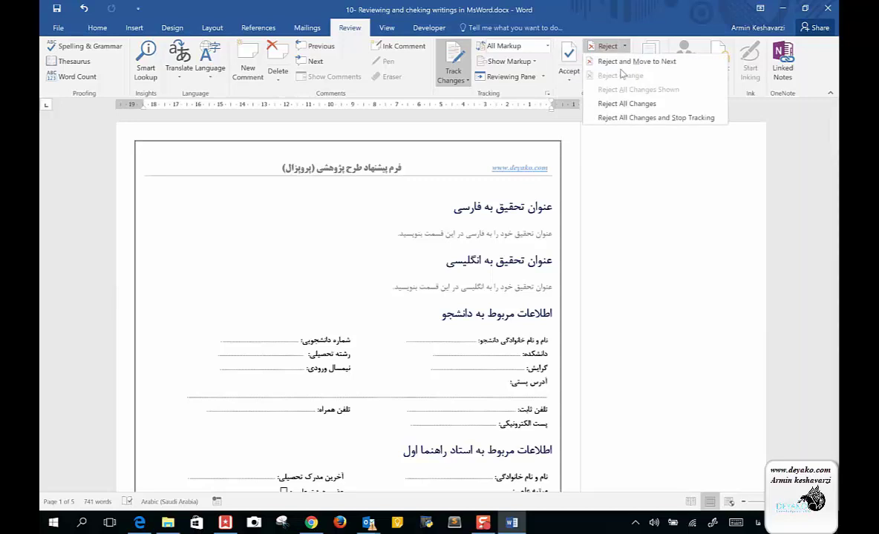
scroll(477, 285, down, 3)
scroll(477, 285, down, 5)
scroll(477, 286, down, 1)
scroll(476, 285, down, 2)
scroll(476, 285, down, 6)
scroll(477, 286, down, 1)
scroll(476, 286, down, 2)
Step: Delete the comment on مسئله and turn Track Changes off
click(275, 54)
click(462, 88)
click(470, 95)
Step: Switch the markup view to Simple Markup and review the cleaned proposal form
click(538, 46)
click(533, 59)
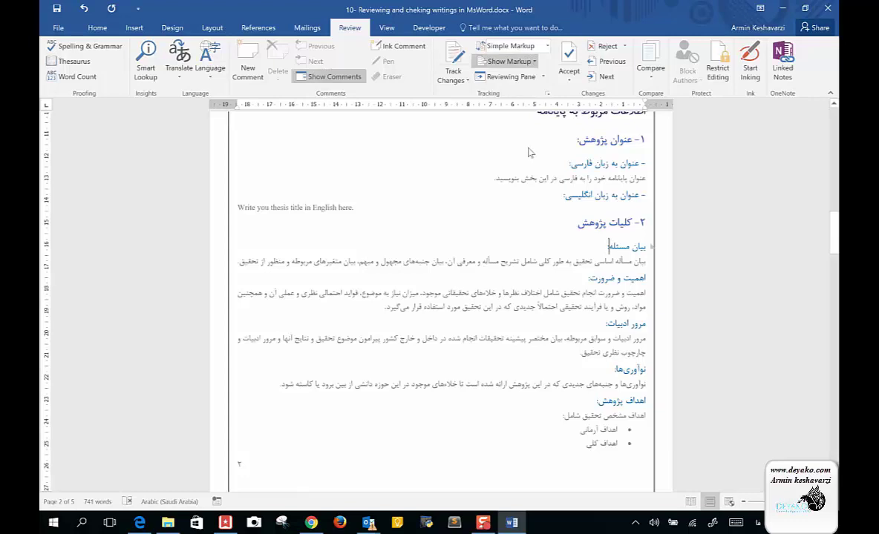
scroll(557, 302, up, 5)
scroll(557, 302, up, 10)
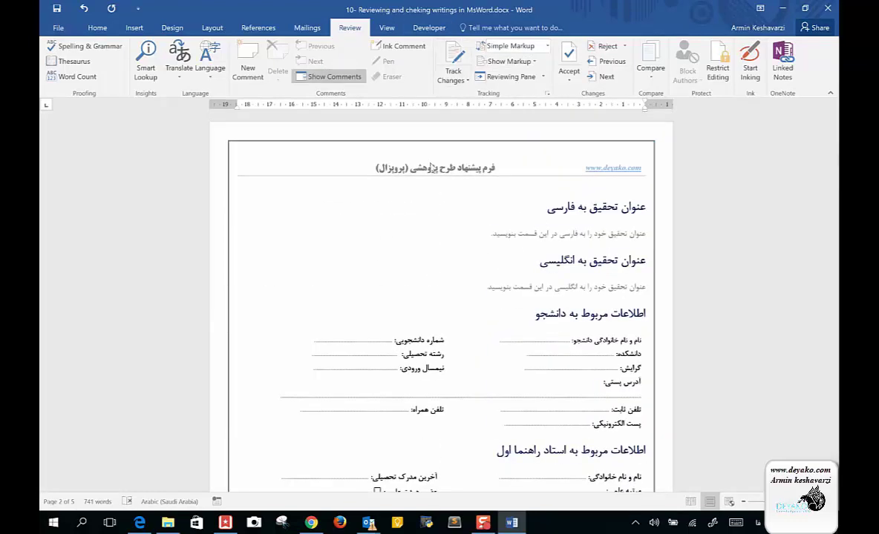
scroll(474, 285, down, 5)
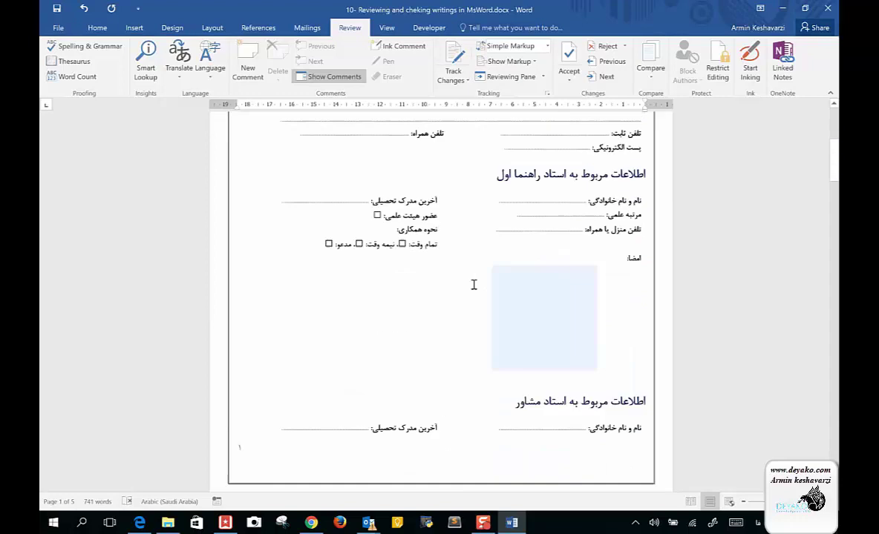
scroll(474, 275, down, 5)
scroll(474, 275, down, 6)
scroll(474, 275, down, 4)
scroll(473, 275, down, 6)
scroll(474, 275, down, 4)
scroll(474, 275, down, 1)
scroll(474, 274, down, 6)
scroll(474, 275, down, 3)
scroll(473, 274, down, 4)
scroll(474, 275, down, 2)
scroll(474, 275, down, 2)
scroll(474, 275, down, 2)
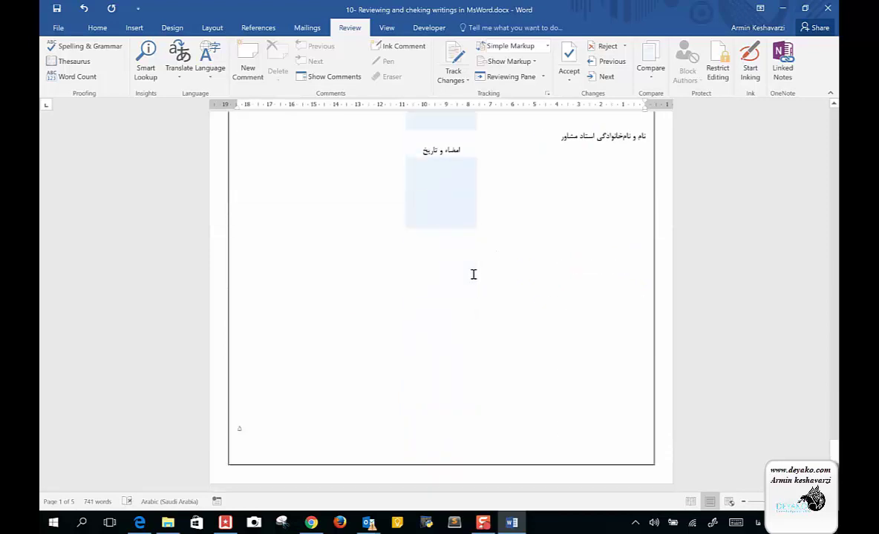
scroll(473, 274, up, 2)
scroll(474, 275, up, 5)
scroll(473, 275, up, 3)
scroll(474, 275, up, 5)
scroll(474, 275, up, 3)
scroll(474, 275, up, 3)
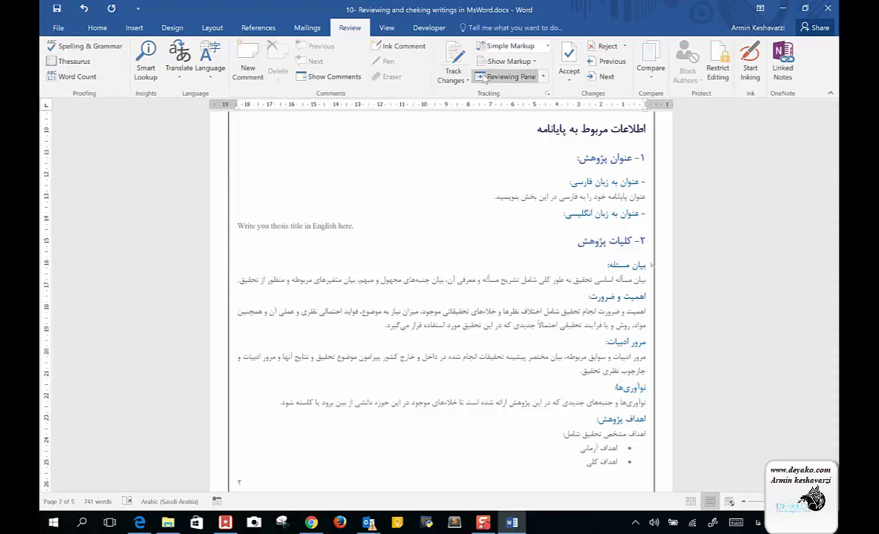
scroll(478, 194, up, 3)
scroll(453, 126, up, 2)
scroll(537, 133, up, 3)
scroll(537, 134, up, 3)
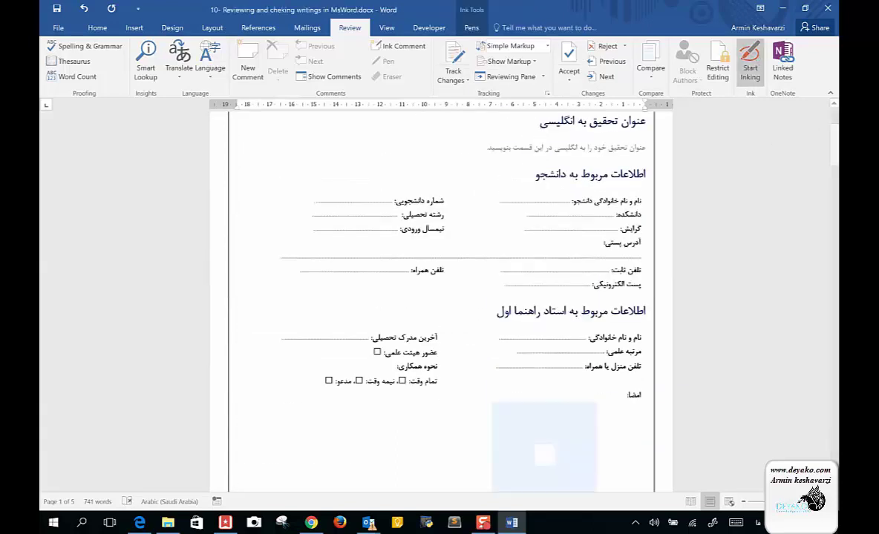
Step: Ink a circle around the student-number, field and entry-semester fields, add an arrow, and erase a stray stroke
click(750, 67)
mouse_move(251, 228)
mouse_down()
mouse_move(241, 249)
mouse_move(673, 299)
mouse_up()
click(119, 56)
drag(409, 316, 377, 251)
click(55, 56)
drag(371, 166, 469, 197)
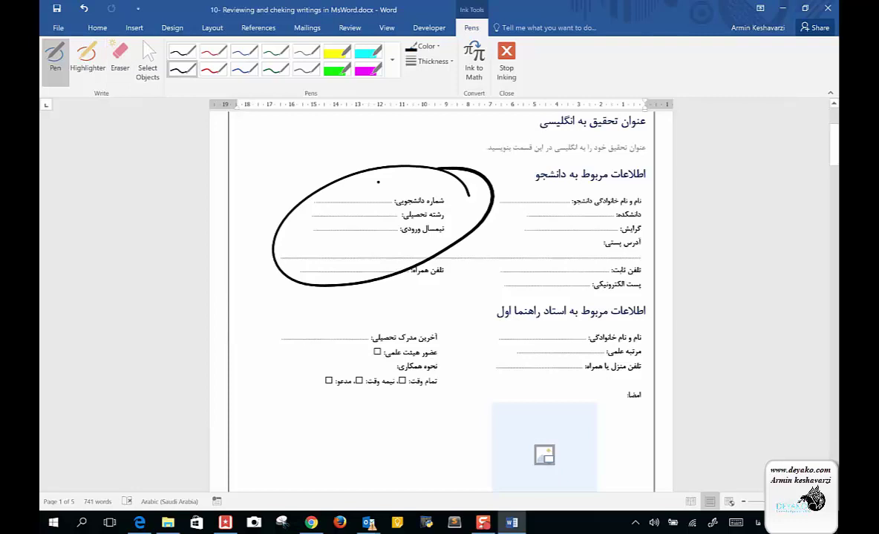
mouse_move(410, 188)
mouse_down()
mouse_move(345, 165)
mouse_move(369, 170)
mouse_up()
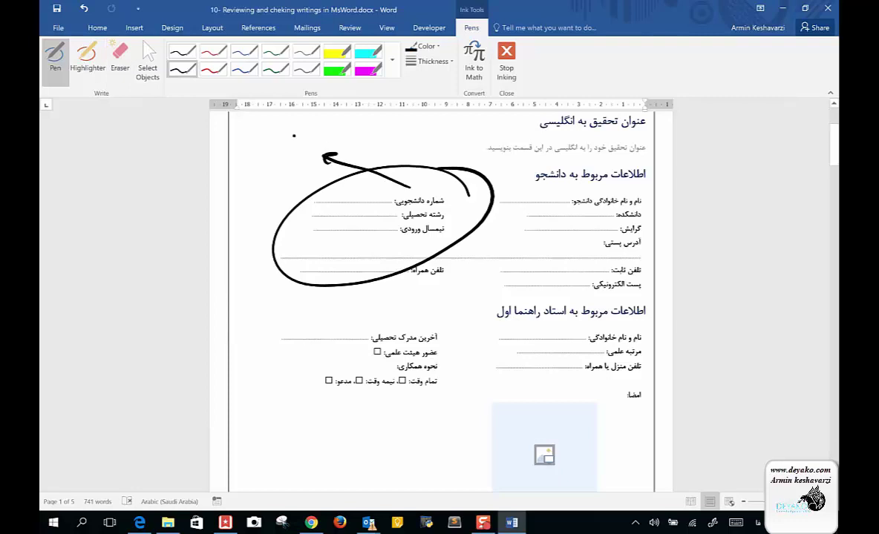
Step: Handwrite a short note in the margin beside the arrow, then stop inking
drag(294, 162, 300, 163)
mouse_move(254, 169)
mouse_down()
mouse_move(245, 185)
mouse_move(191, 195)
mouse_move(186, 236)
mouse_move(116, 280)
mouse_up()
click(242, 179)
click(183, 205)
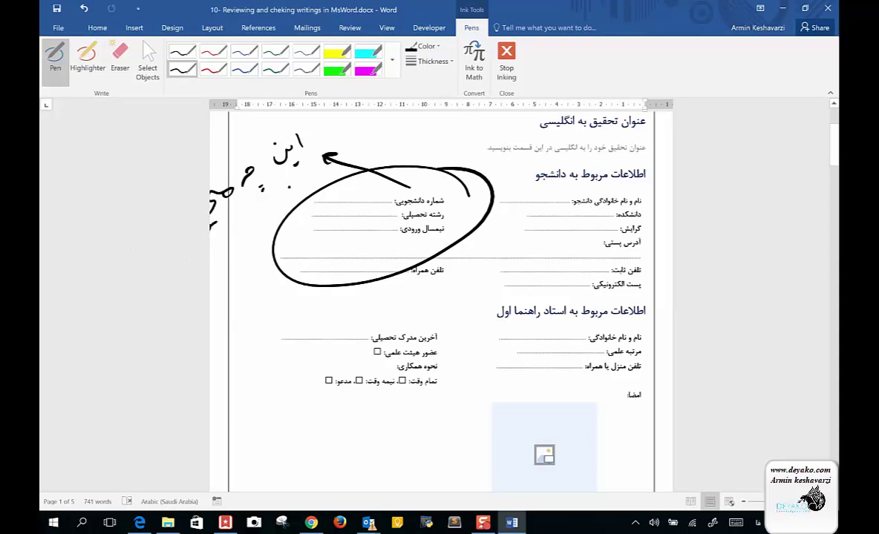
key(Escape)
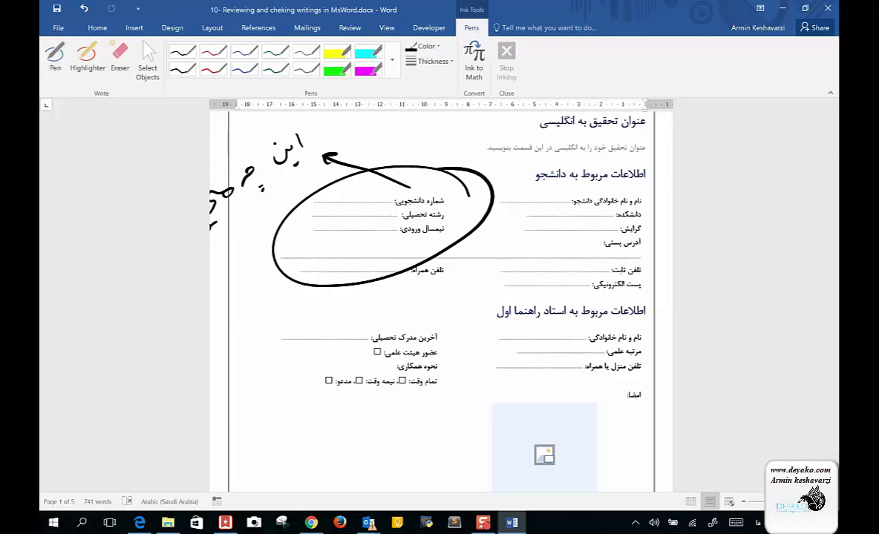
Step: Delete the ink arrow and the ink circle around the student fields, keeping the handwritten note
click(97, 27)
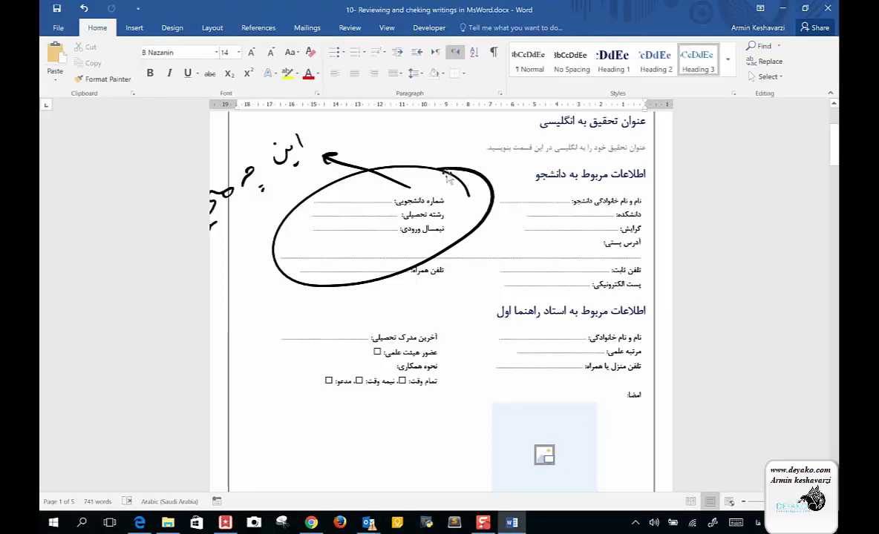
click(386, 177)
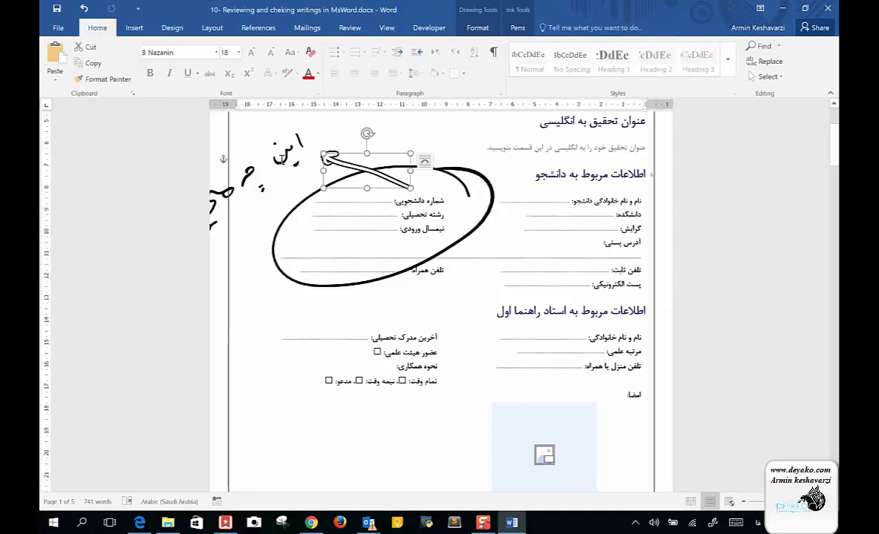
drag(330, 158, 284, 152)
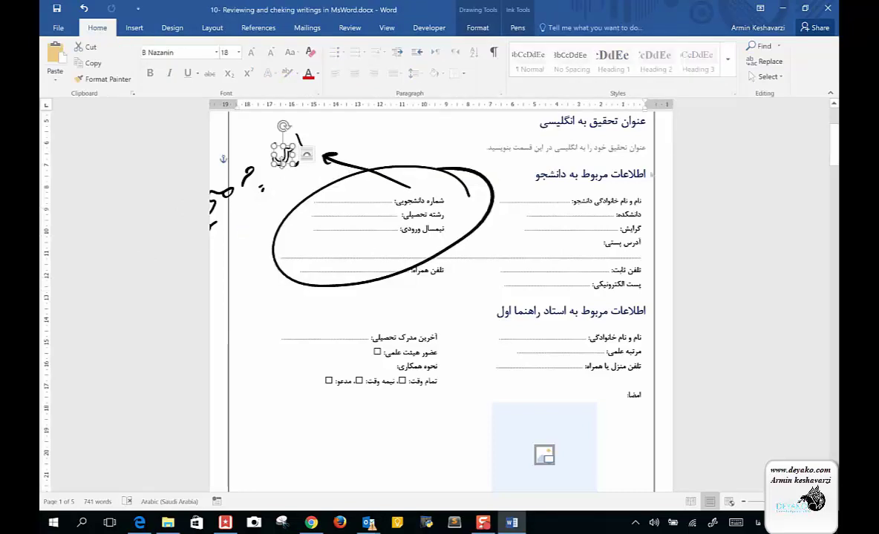
click(385, 183)
key(Delete)
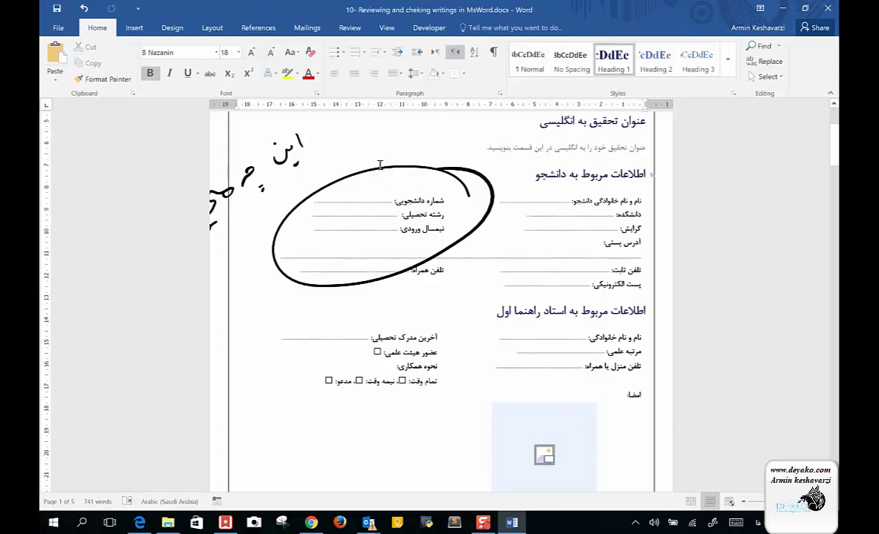
click(378, 168)
key(Delete)
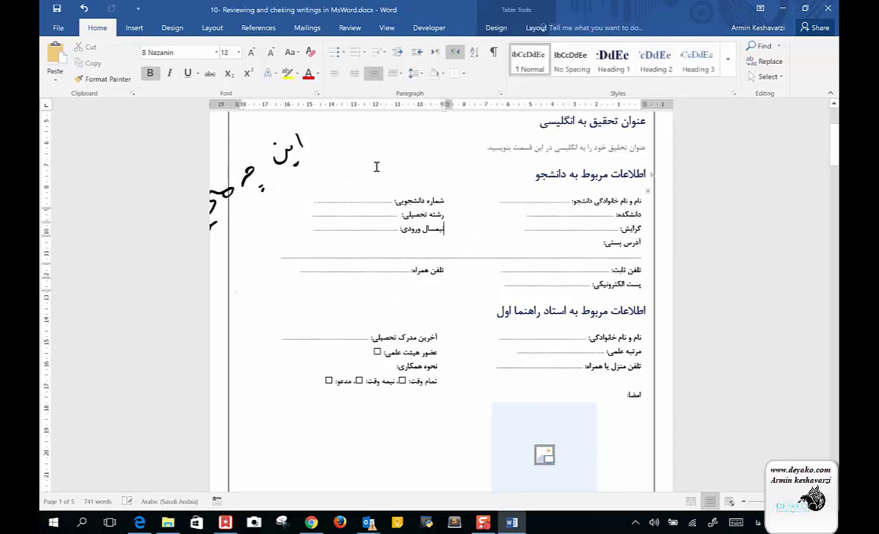
click(350, 28)
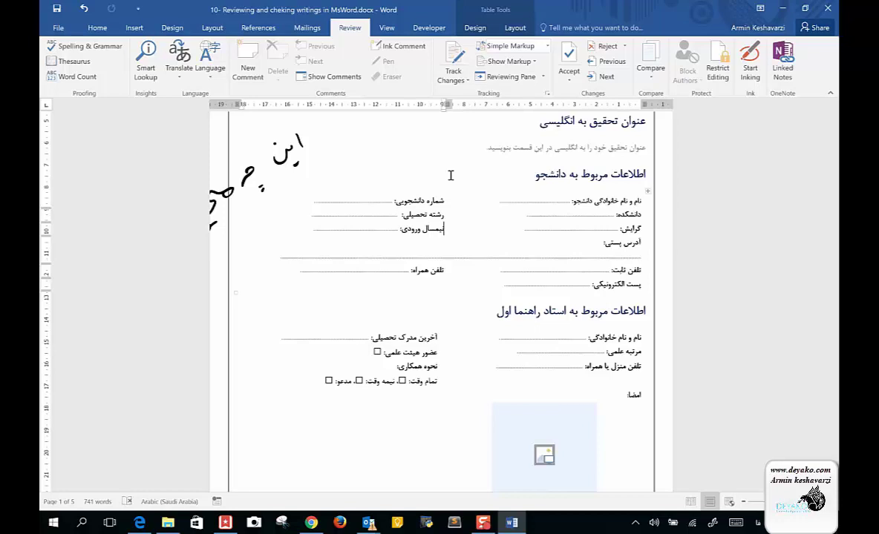
Step: Bring up the Compare Documents dialog from Review > Compare
click(651, 81)
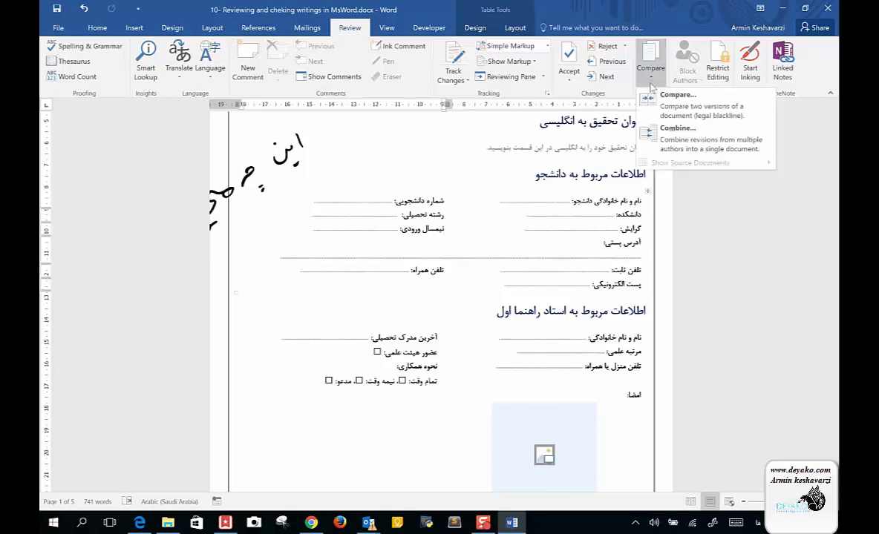
click(728, 115)
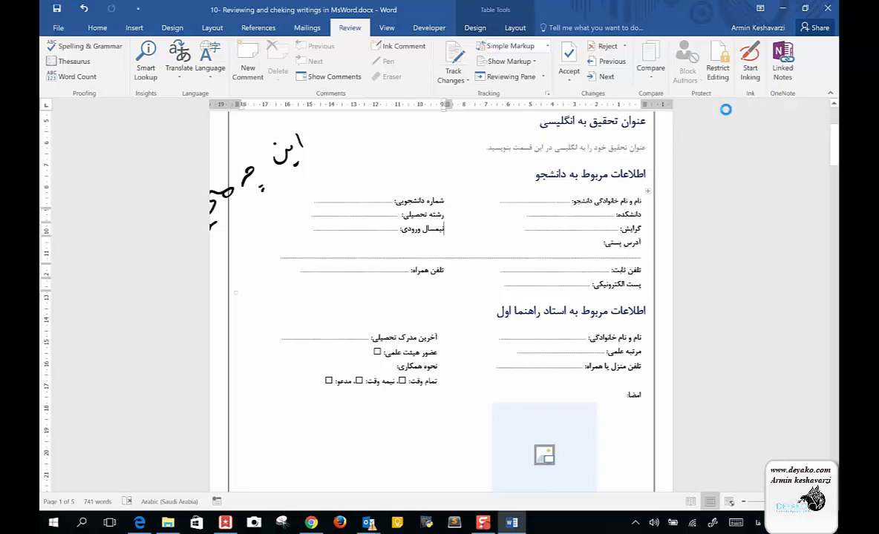
Step: Set 10- Reviewing and cheking writings in MsWord.docx as the revised document
click(407, 234)
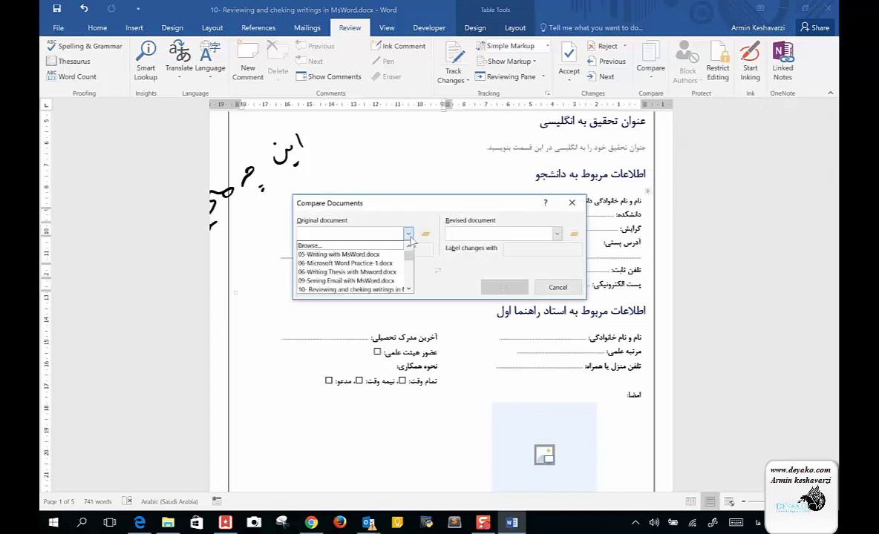
scroll(363, 290, down, 3)
scroll(363, 294, down, 2)
scroll(363, 293, down, 3)
scroll(363, 293, down, 1)
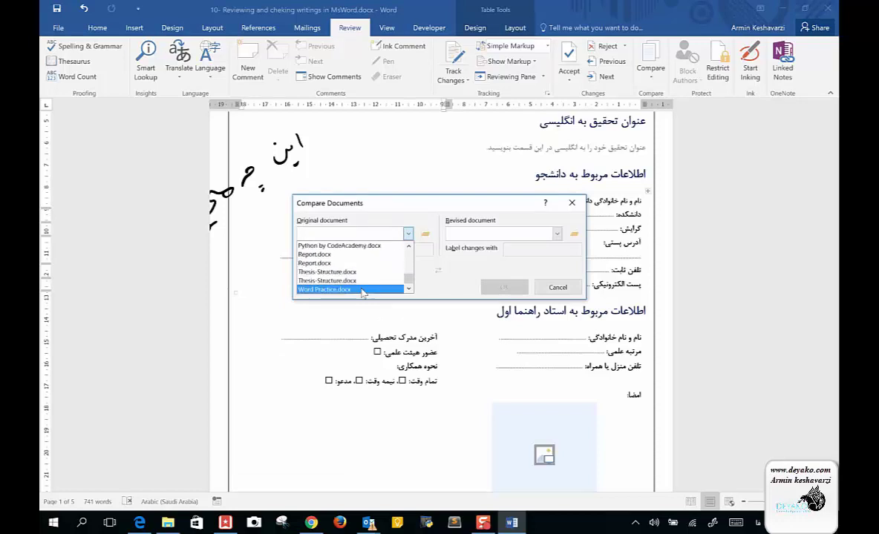
click(558, 235)
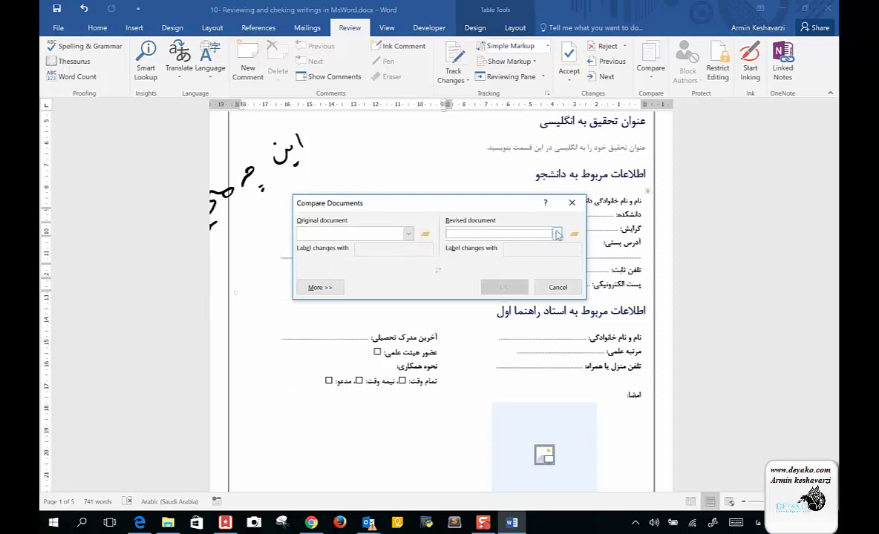
click(558, 234)
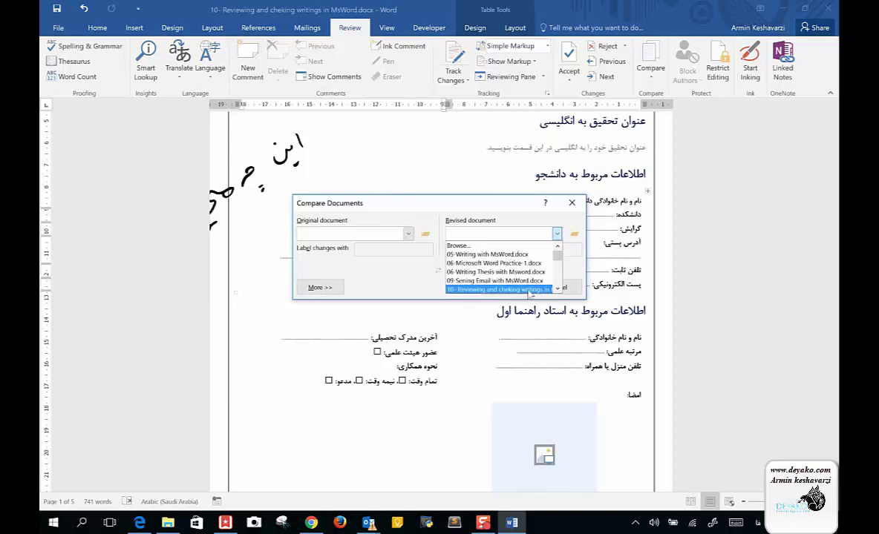
click(523, 289)
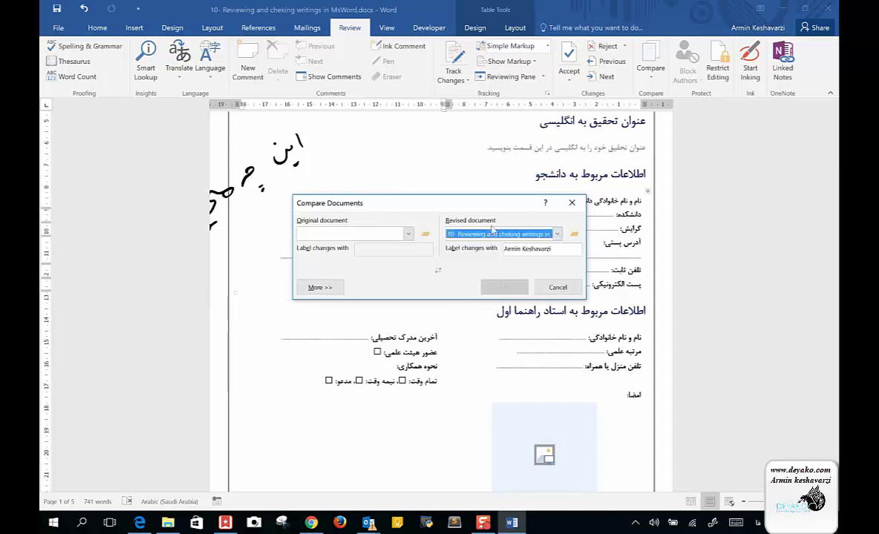
Step: Choose Proposal Form.docx as the original document and run the comparison
click(407, 236)
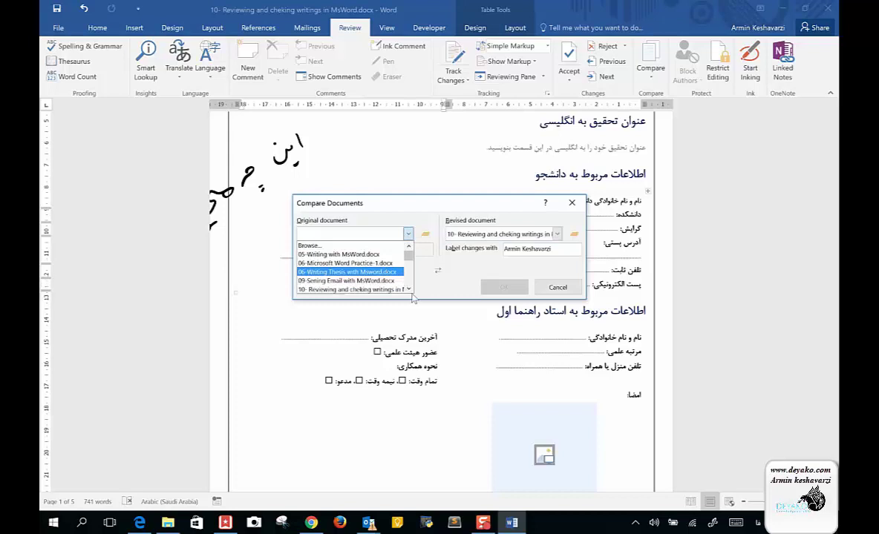
click(409, 288)
click(408, 289)
click(408, 289)
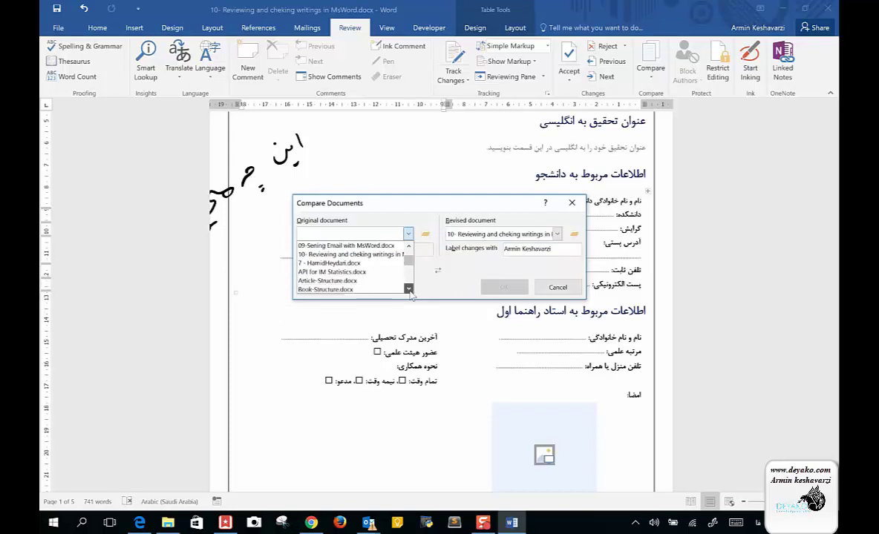
click(409, 247)
click(408, 247)
click(408, 248)
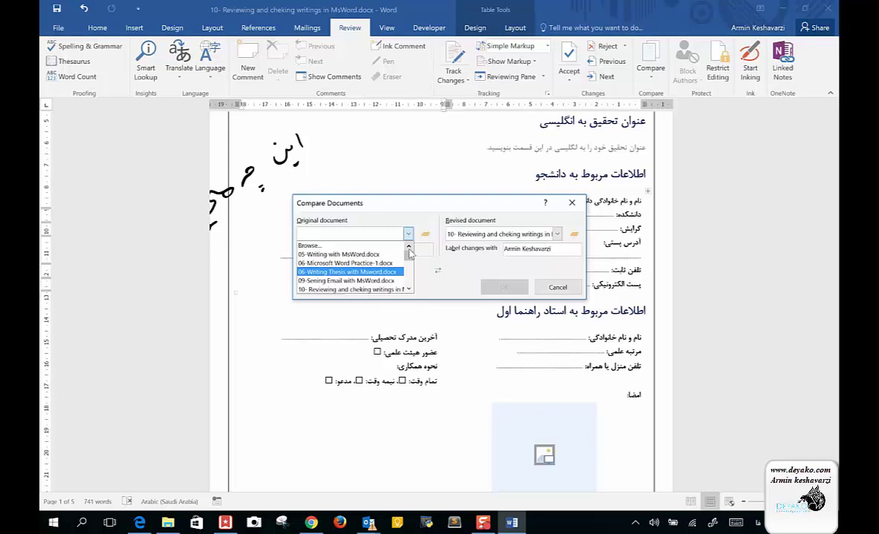
click(408, 289)
click(408, 289)
click(409, 289)
click(408, 289)
click(409, 288)
click(408, 288)
click(408, 288)
click(409, 288)
click(409, 289)
click(409, 288)
click(408, 288)
click(408, 289)
click(408, 289)
click(408, 289)
click(408, 289)
click(408, 288)
click(408, 289)
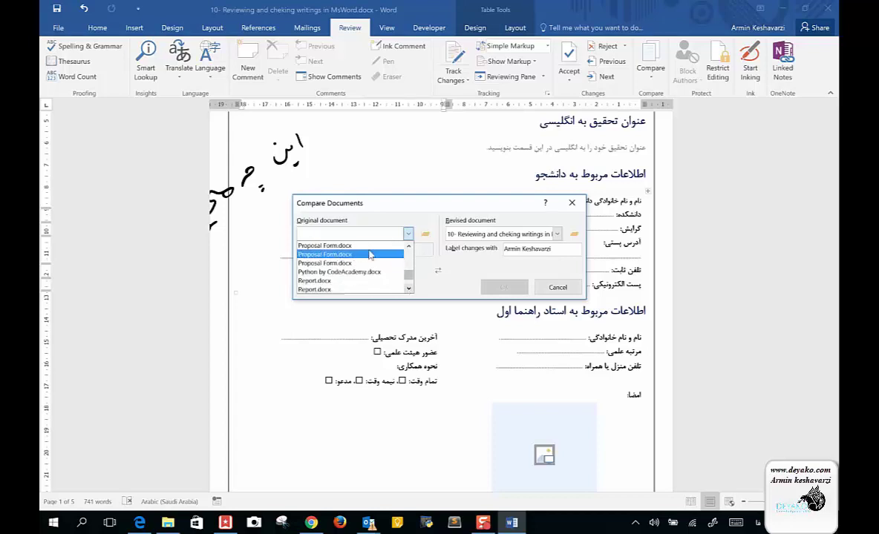
click(354, 246)
click(492, 287)
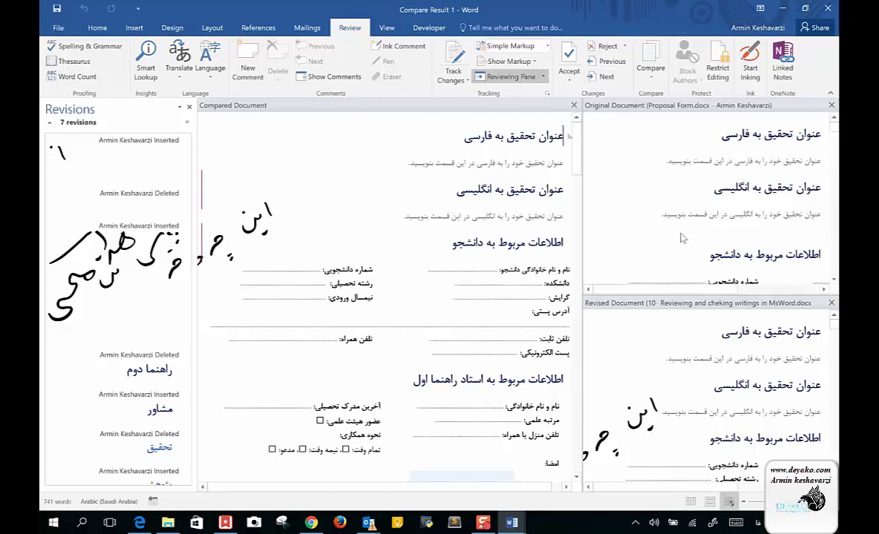
Step: Scroll through the Compare Result 1 panes and close the Revisions list
scroll(680, 233, down, 5)
scroll(681, 233, up, 1)
scroll(680, 233, up, 2)
scroll(680, 233, up, 2)
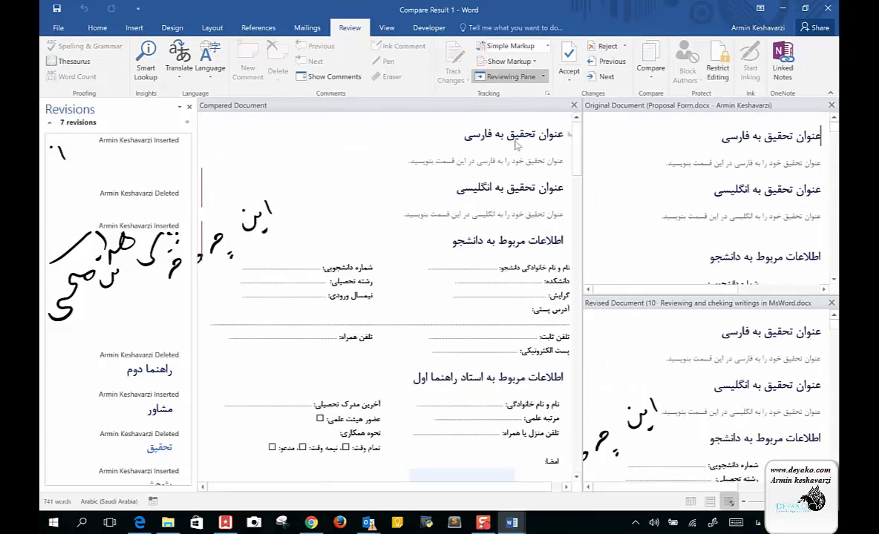
scroll(392, 273, down, 3)
scroll(393, 269, down, 2)
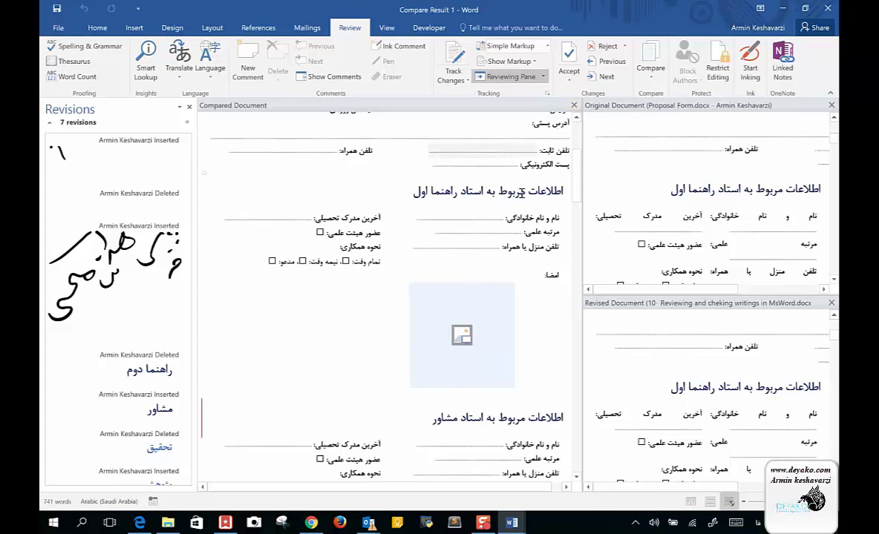
click(517, 80)
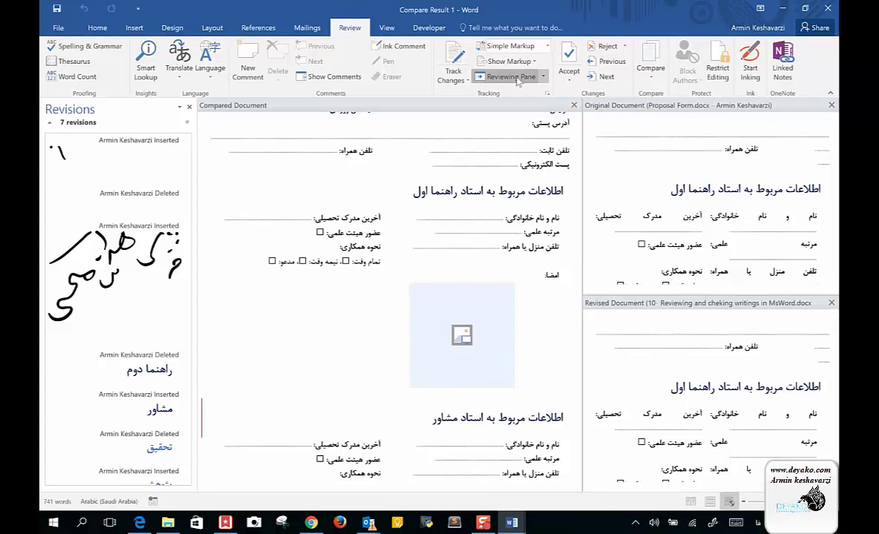
scroll(518, 277, up, 5)
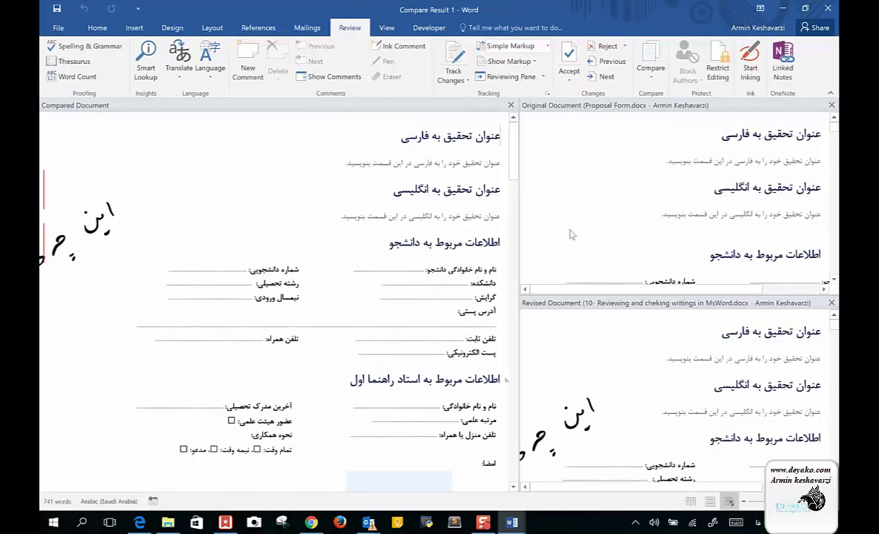
Step: Locate the advisor section and check its heading in the compared, original and revised panes
scroll(571, 234, down, 3)
scroll(569, 231, down, 2)
scroll(569, 232, down, 3)
scroll(568, 233, down, 5)
scroll(566, 234, down, 3)
scroll(566, 235, down, 3)
scroll(566, 234, down, 3)
scroll(566, 234, down, 3)
scroll(566, 235, up, 5)
scroll(569, 232, up, 2)
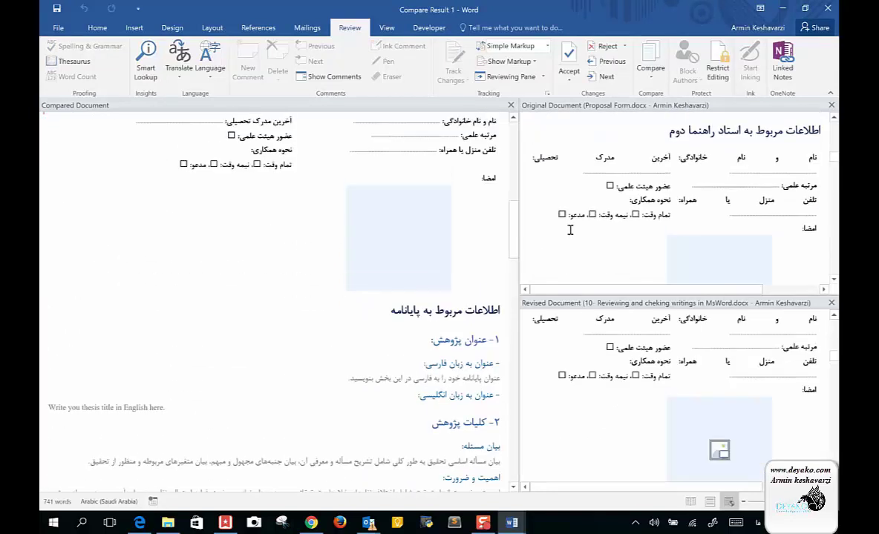
scroll(569, 232, up, 2)
scroll(569, 233, up, 1)
scroll(568, 234, up, 3)
scroll(566, 235, up, 3)
scroll(566, 235, up, 1)
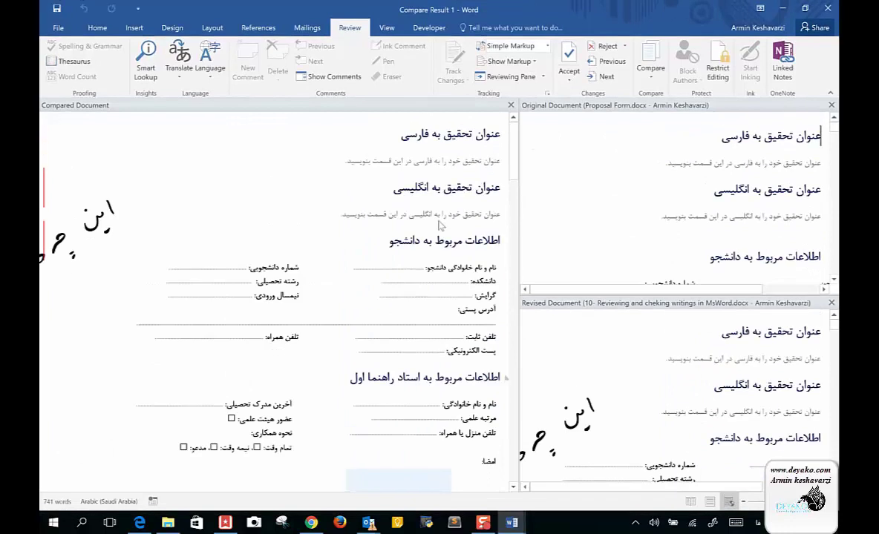
scroll(417, 275, down, 2)
scroll(417, 274, down, 4)
scroll(417, 271, down, 3)
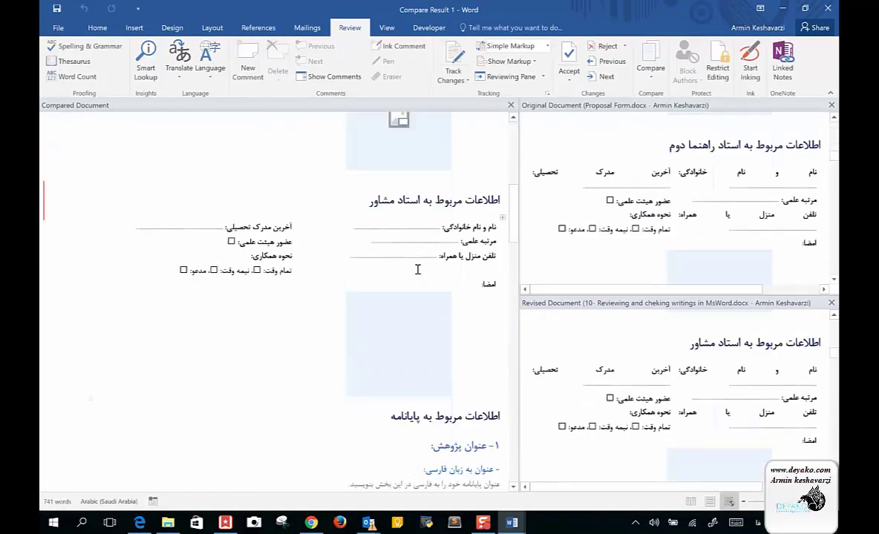
scroll(417, 269, up, 1)
double_click(386, 230)
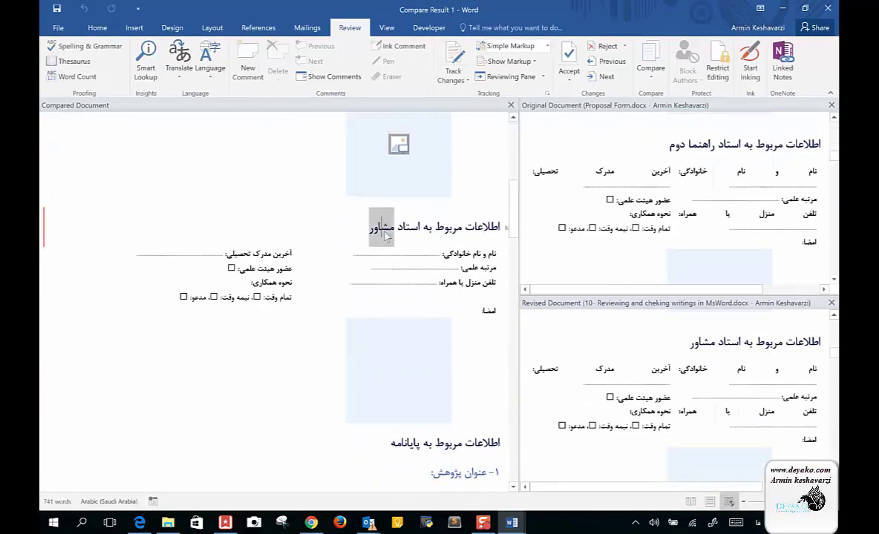
double_click(680, 145)
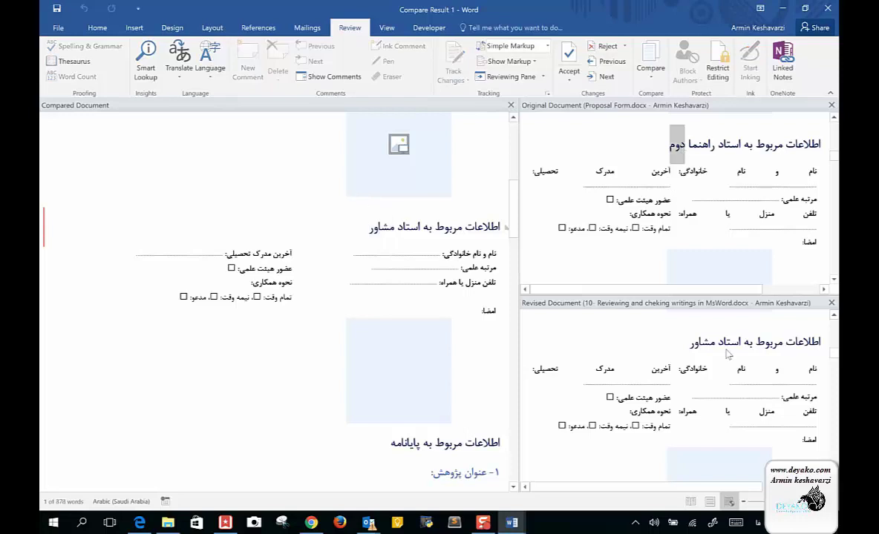
double_click(704, 343)
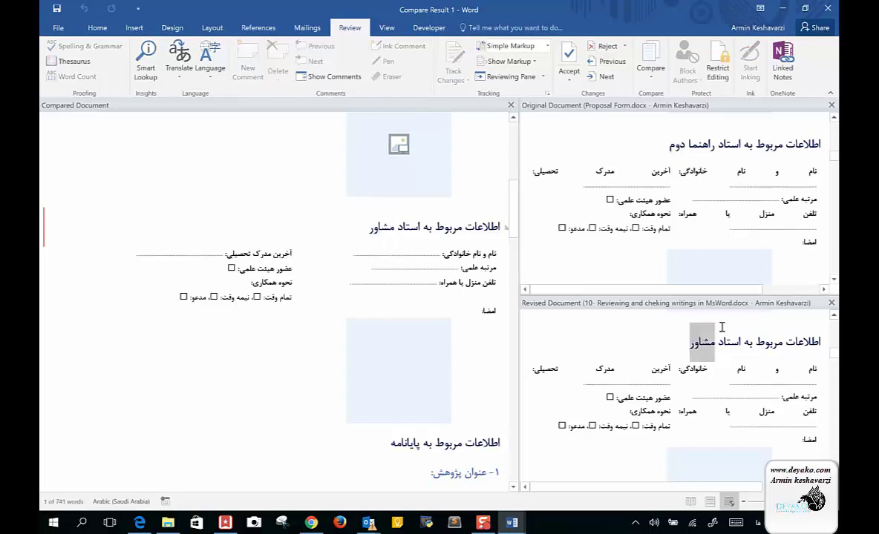
Step: Replace مشاور with راهنما so the compared heading reads اطلاعات مربوط به استاد راهنما
double_click(384, 227)
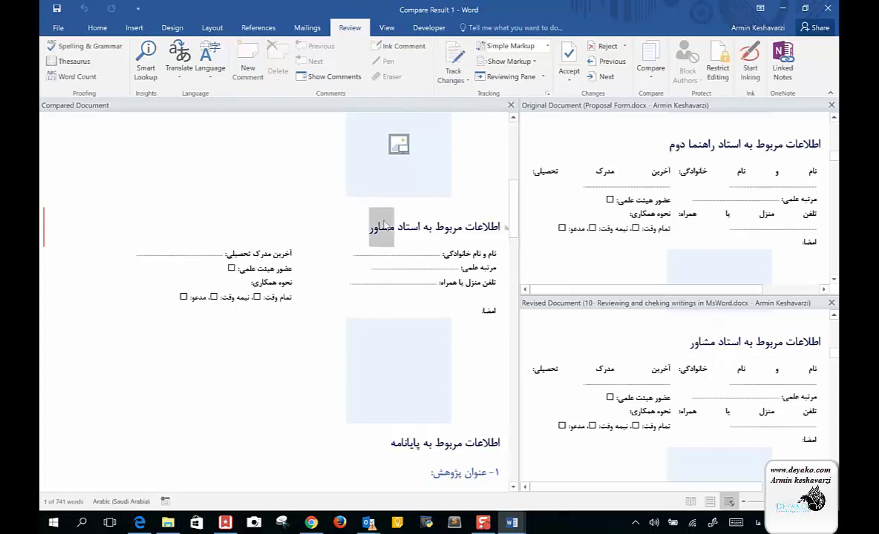
key(Delete)
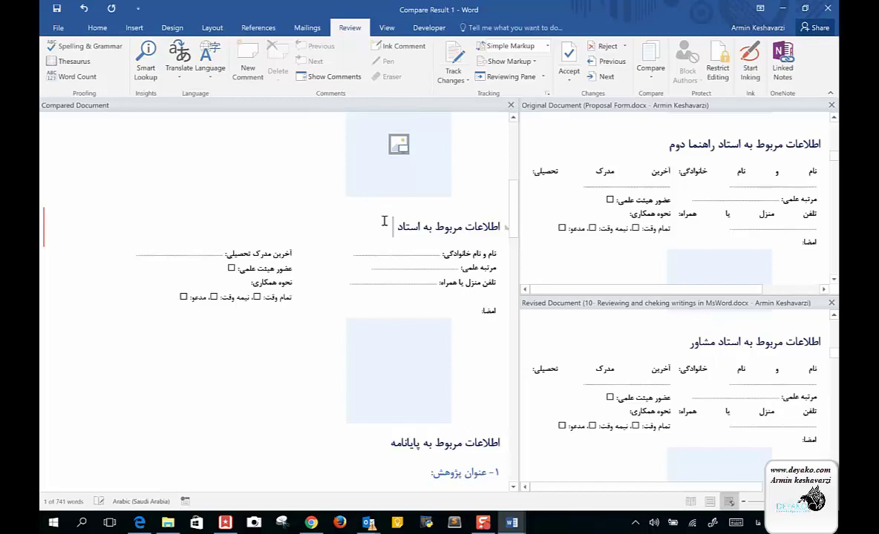
text(راهنما)
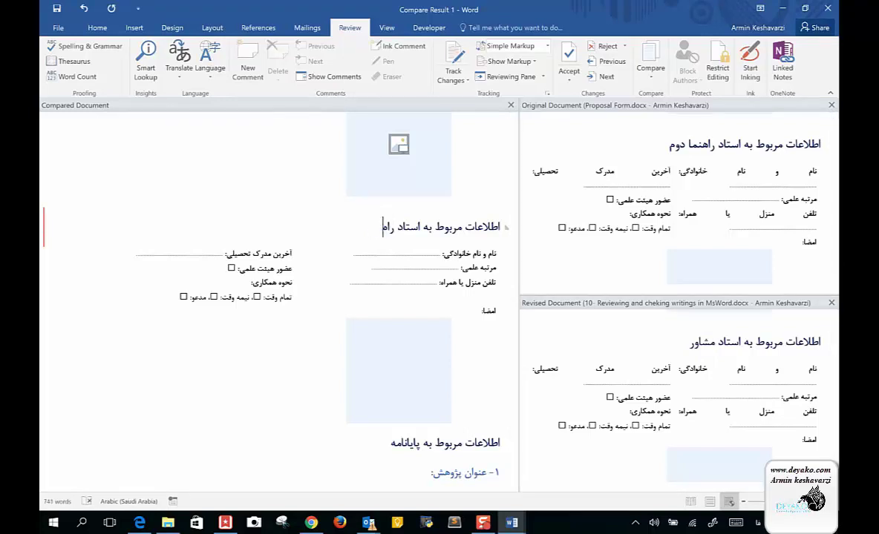
Step: Start saving Compare Result 1 to This PC, then cancel and return to the document
click(56, 8)
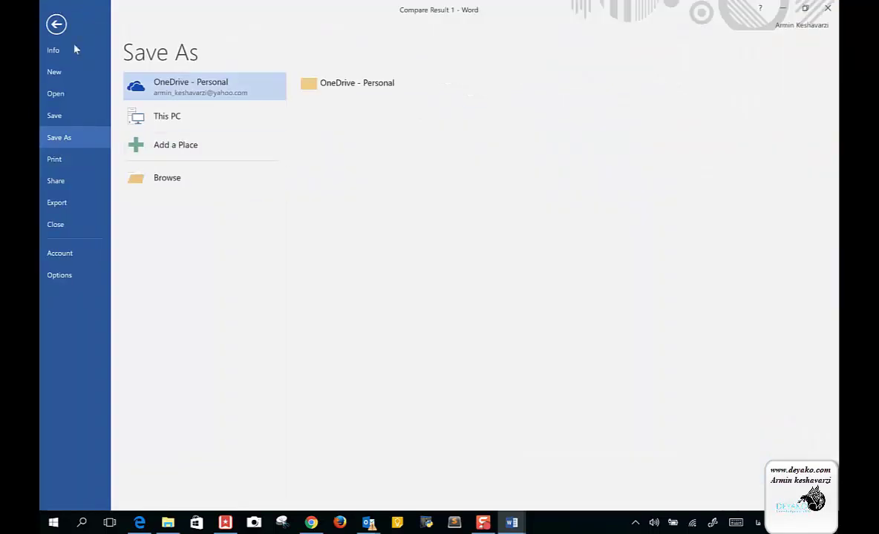
double_click(220, 127)
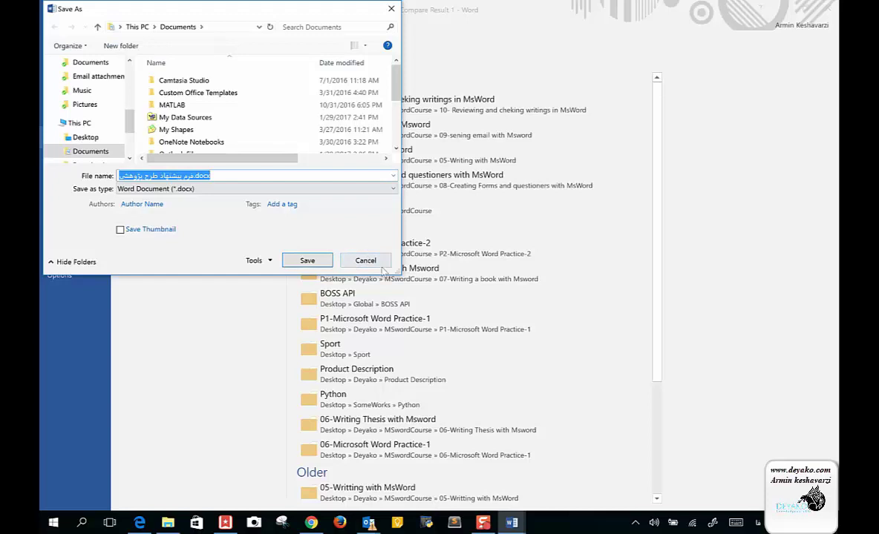
click(359, 261)
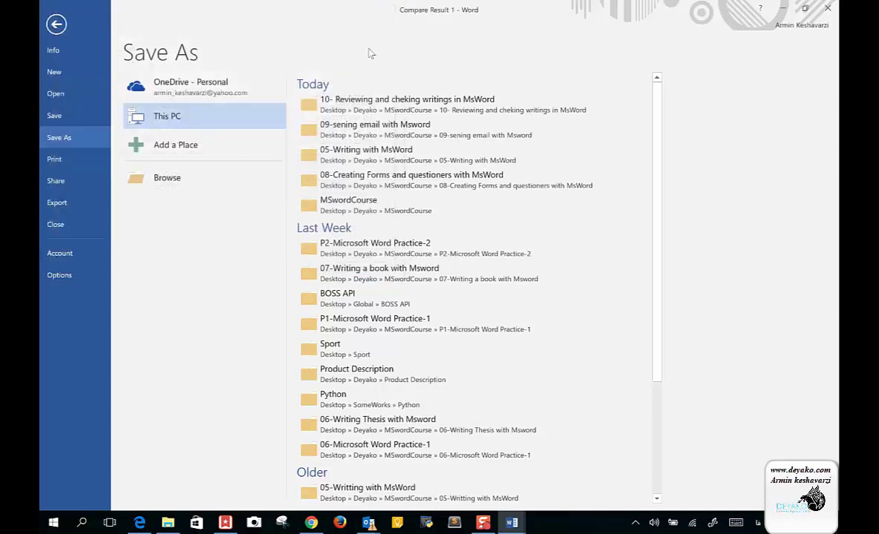
click(57, 25)
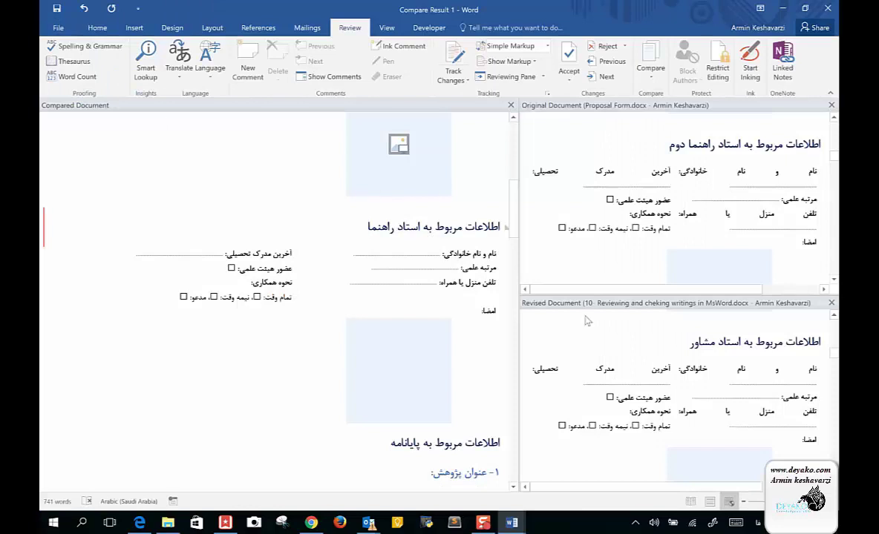